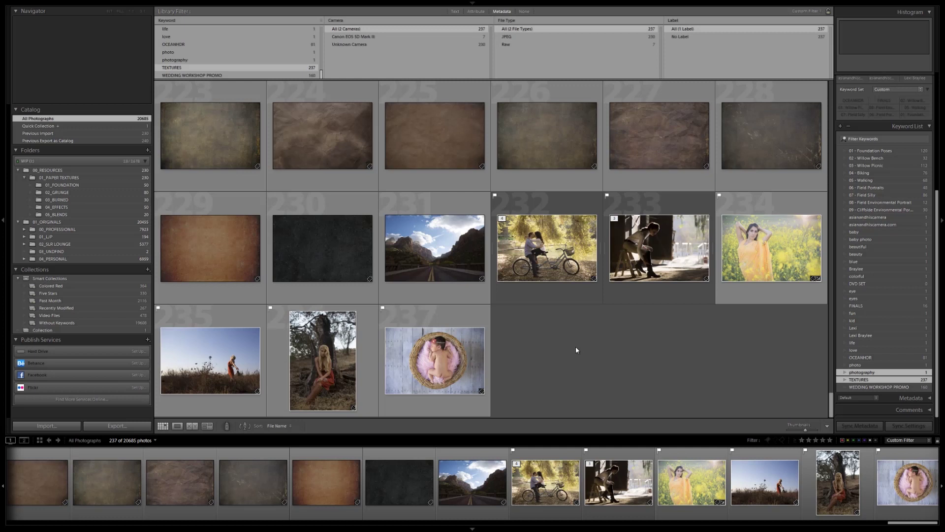
Open the canyon road photo and a copy of plain brown paper texture 225 from the Lightroom library in Photoshop.
left_click(468, 256)
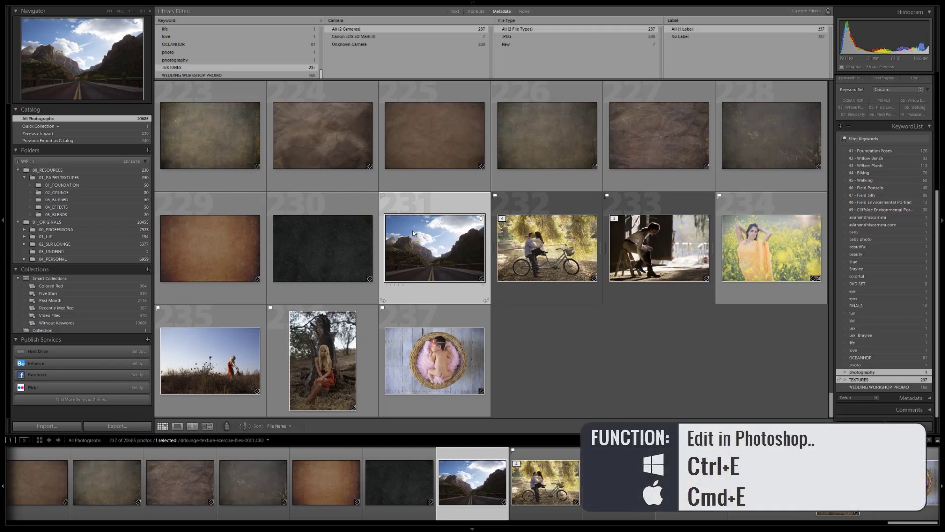
key("ctrl+e")
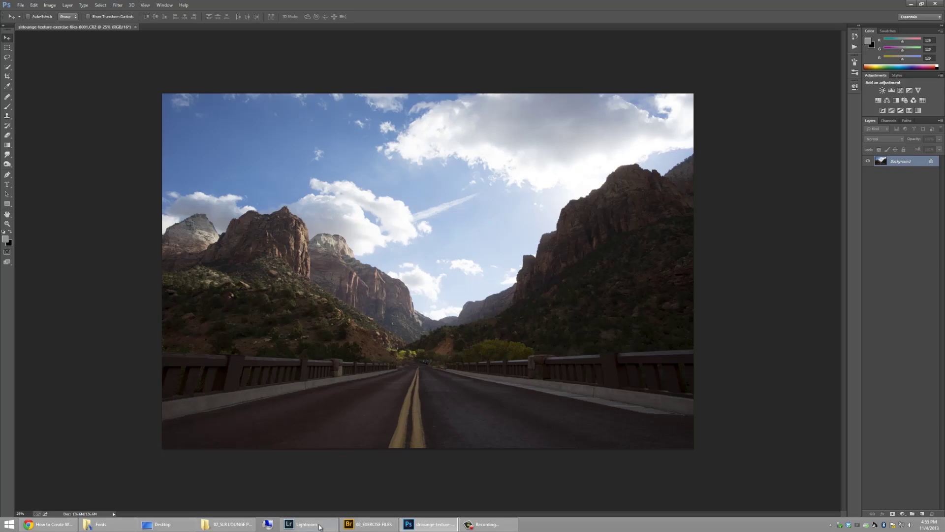
left_click(320, 526)
scroll(366, 321, "up", 2)
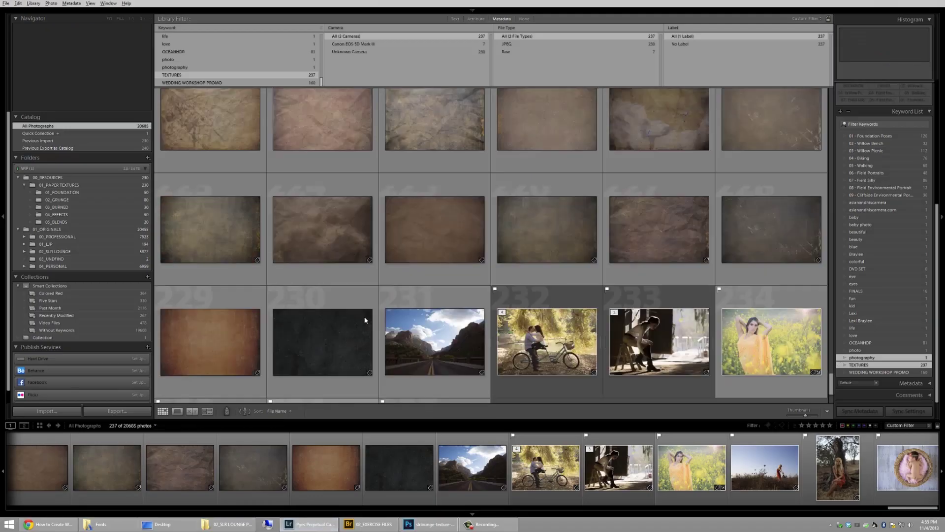
left_click(443, 251)
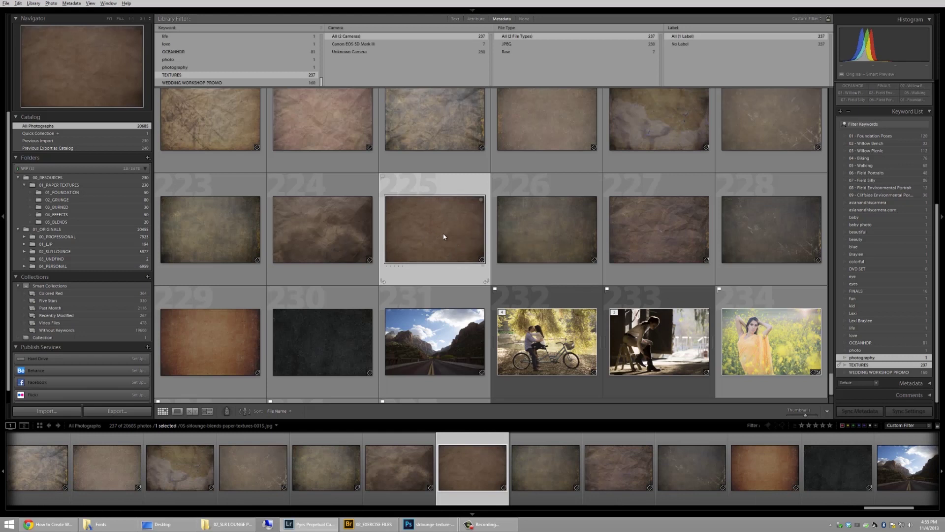
key("ctrl+e")
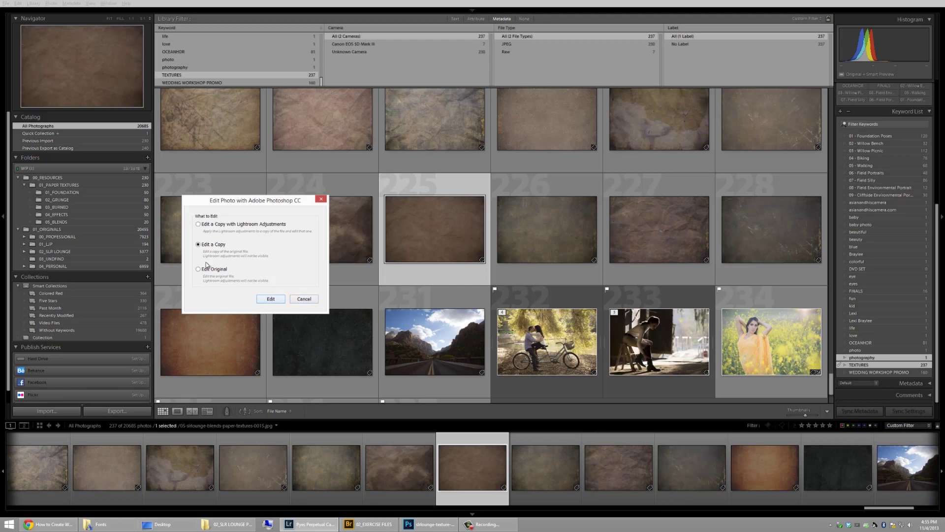
left_click(271, 299)
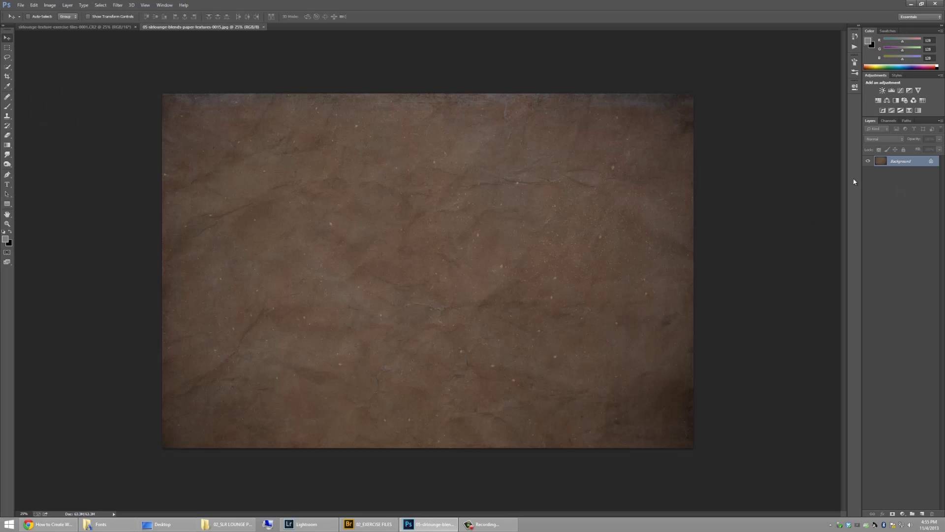
Copy the whole brown texture, close its document, and paste it into the canyon road photo as a new layer.
key("ctrl+a")
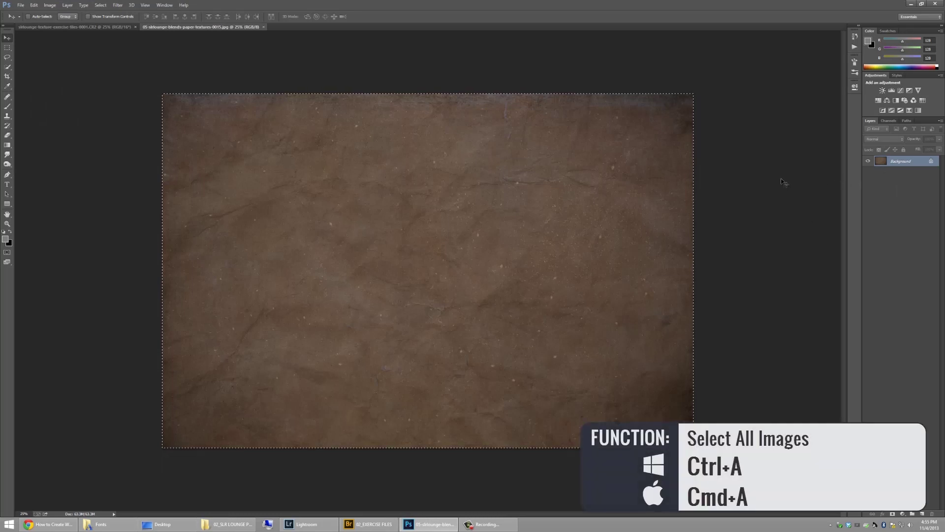
key("ctrl+w")
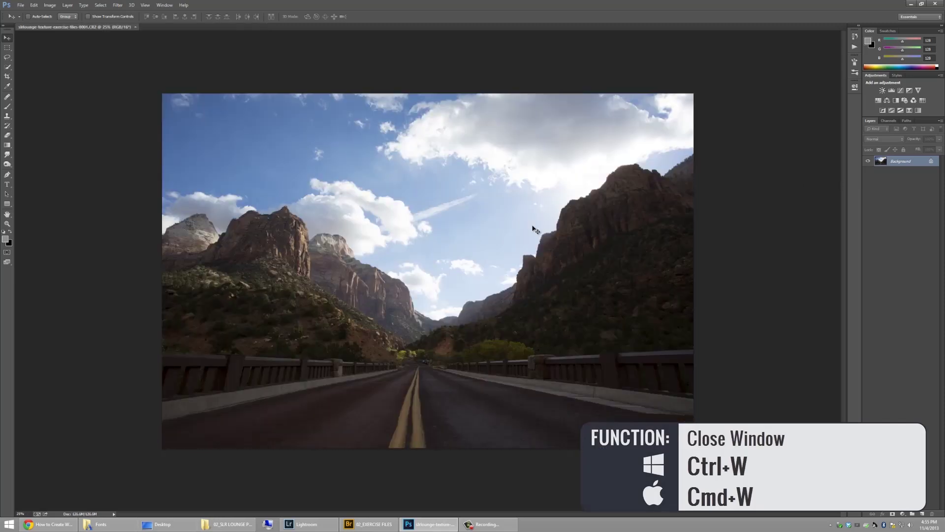
key("ctrl+v")
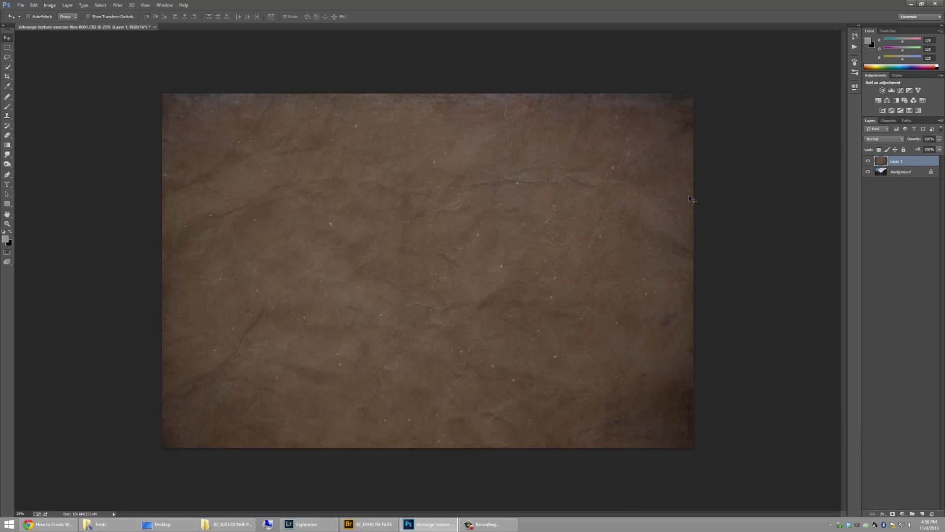
Delete the pasted texture layer from the canyon road document.
left_click_drag(885, 162, 928, 511)
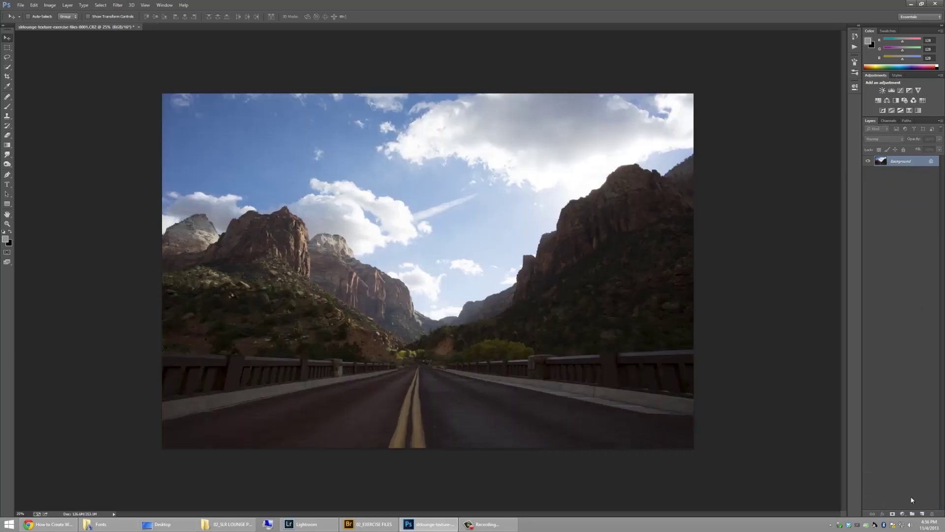
Switch to Lightroom and select the canyon road photo in the library grid.
left_click(310, 524)
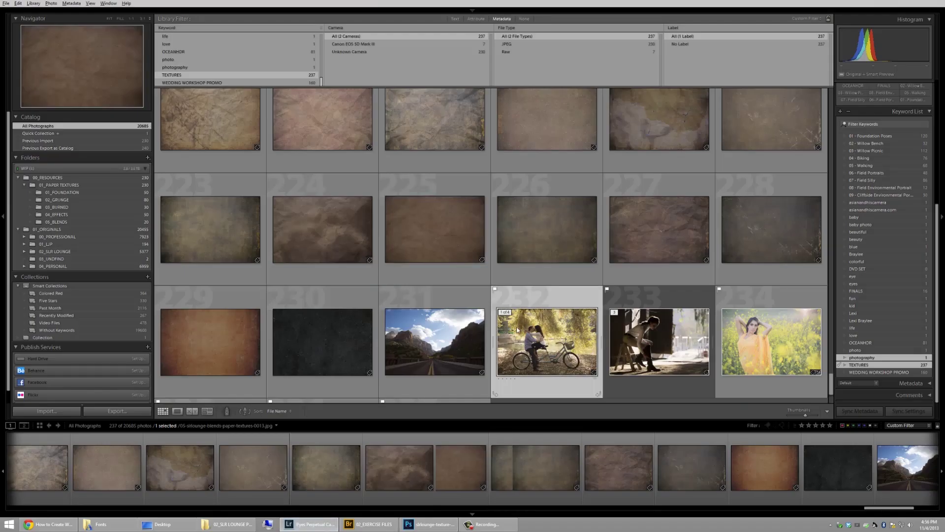
left_click(433, 323)
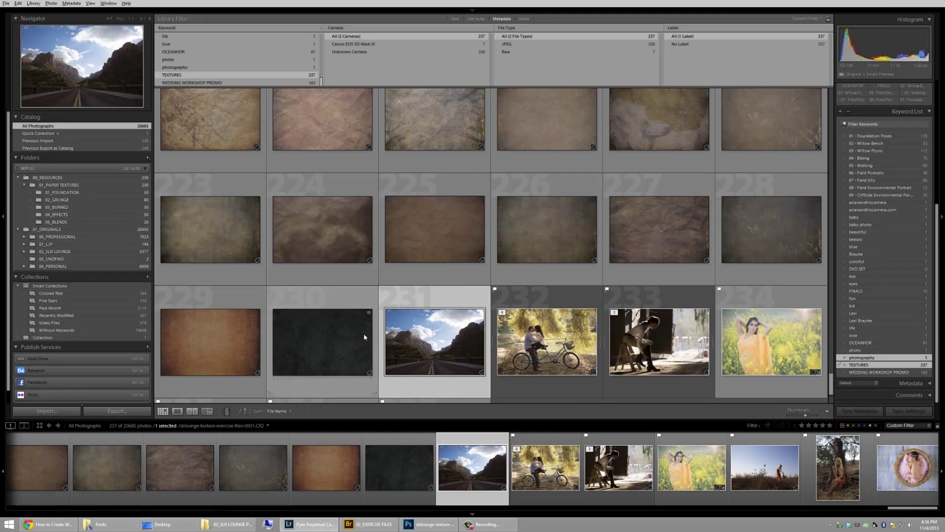
scroll(437, 337, "down", 1)
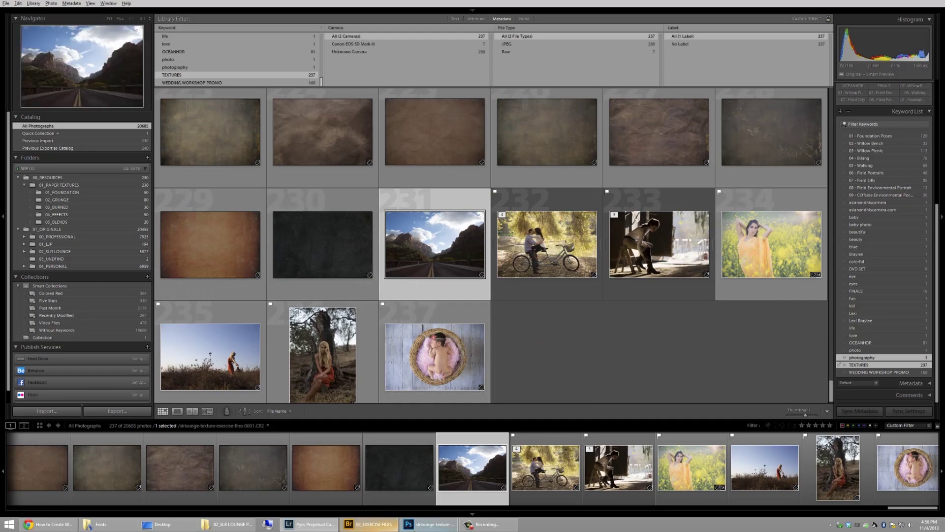
Switch to Photoshop and close the canyon road document without saving changes.
left_click(429, 524)
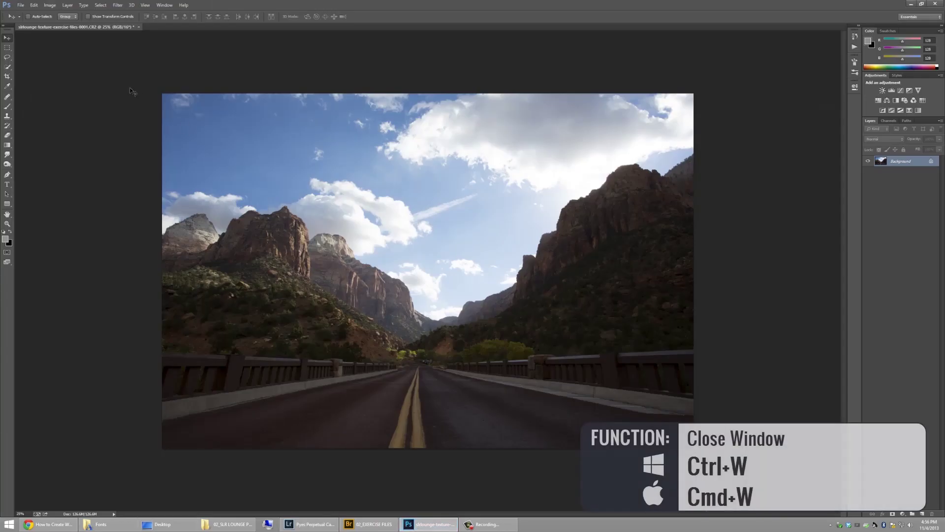
key("ctrl+w")
left_click(475, 198)
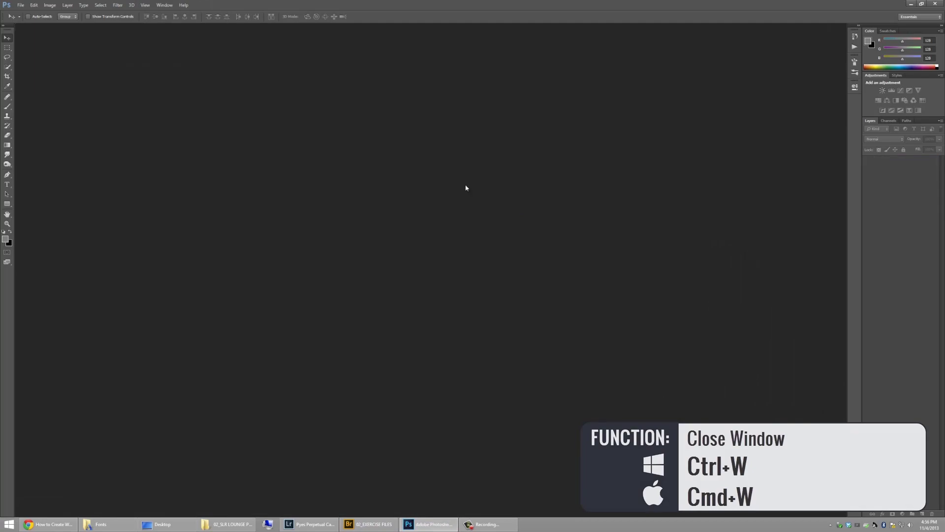
In Lightroom, add two foundation paper textures, effects texture 164 and blend texture 226 to the selected road photo.
key("alt+Tab")
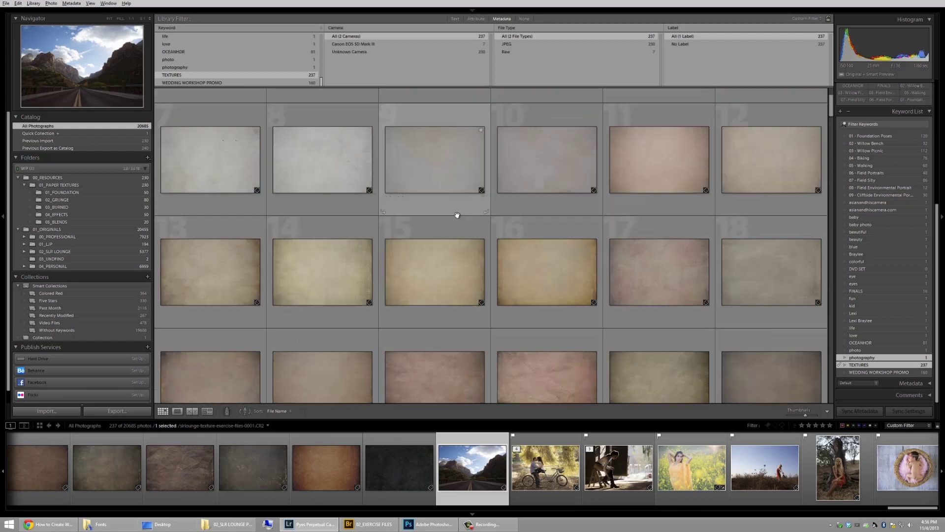
left_click(365, 153, "ctrl")
scroll(573, 237, "down", 2)
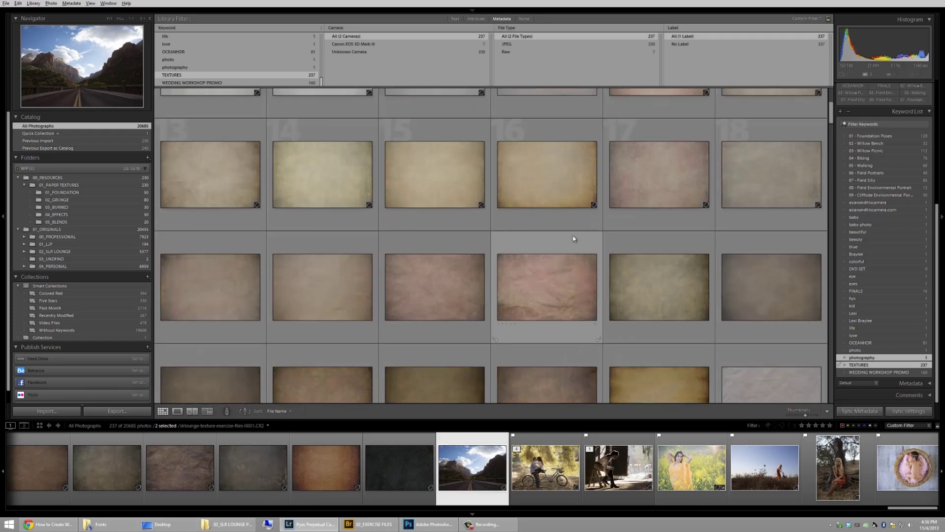
left_click(426, 177, "ctrl")
scroll(660, 253, "down", 4)
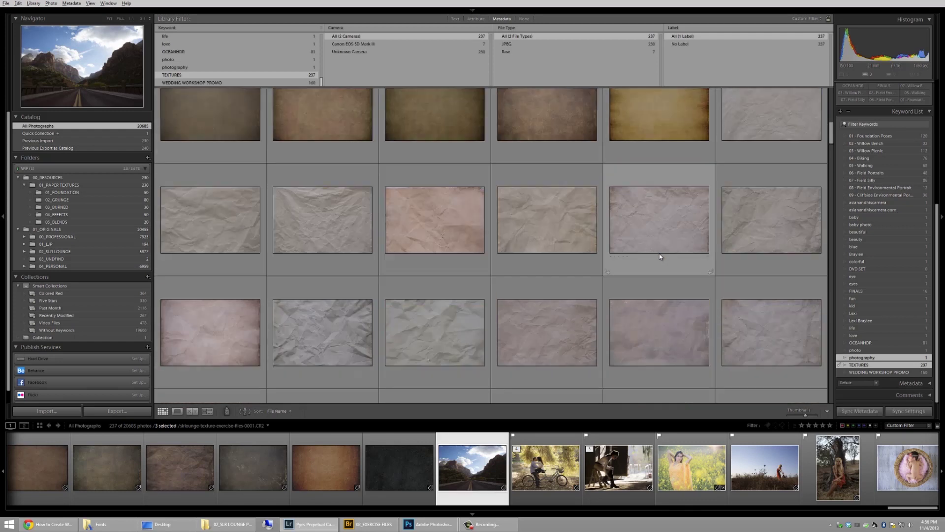
scroll(660, 253, "down", 10)
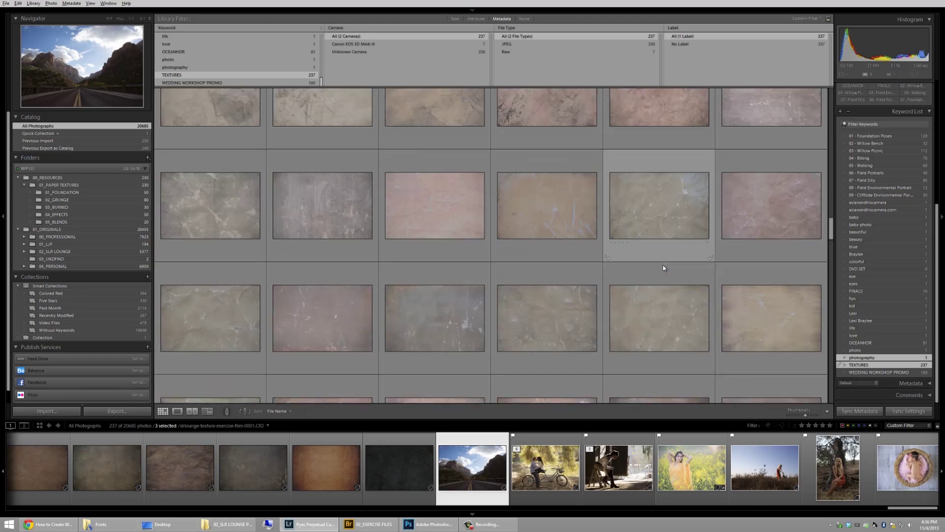
scroll(663, 263, "down", 10)
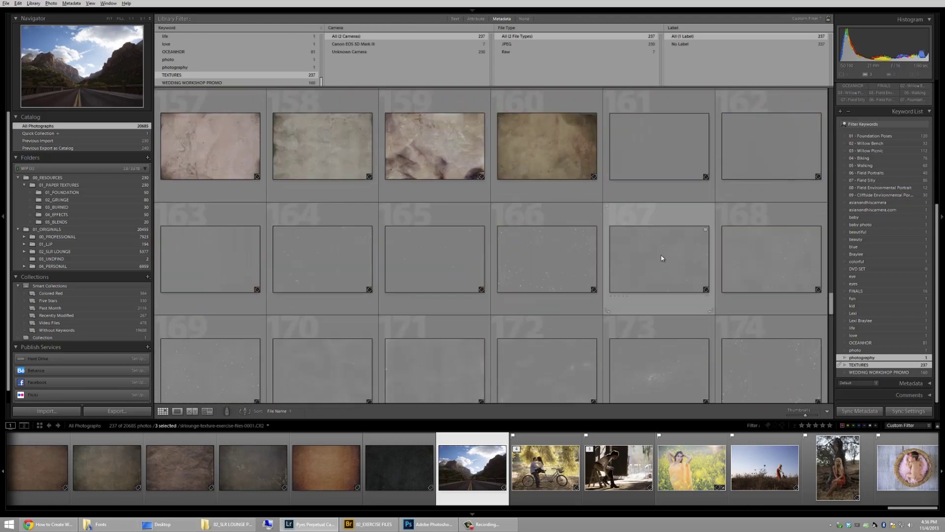
left_click(341, 260, "ctrl")
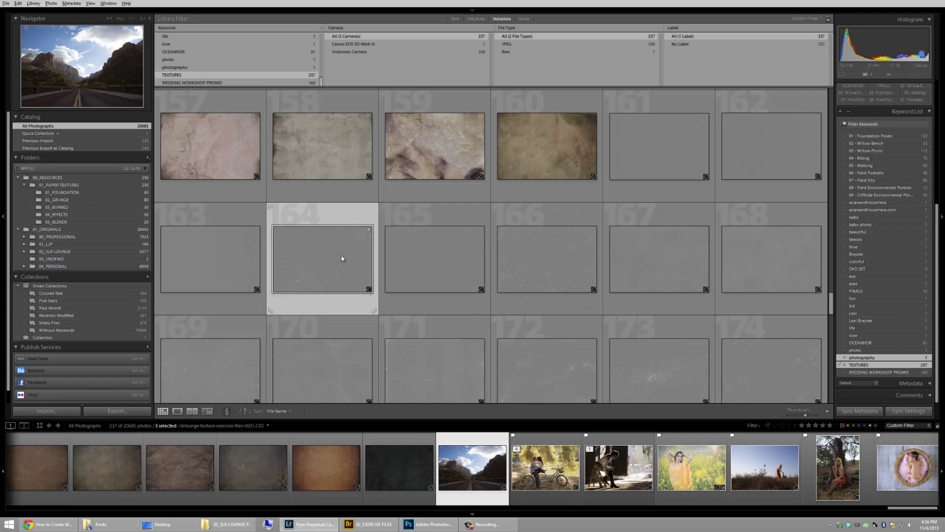
scroll(456, 264, "down", 3)
scroll(453, 268, "down", 10)
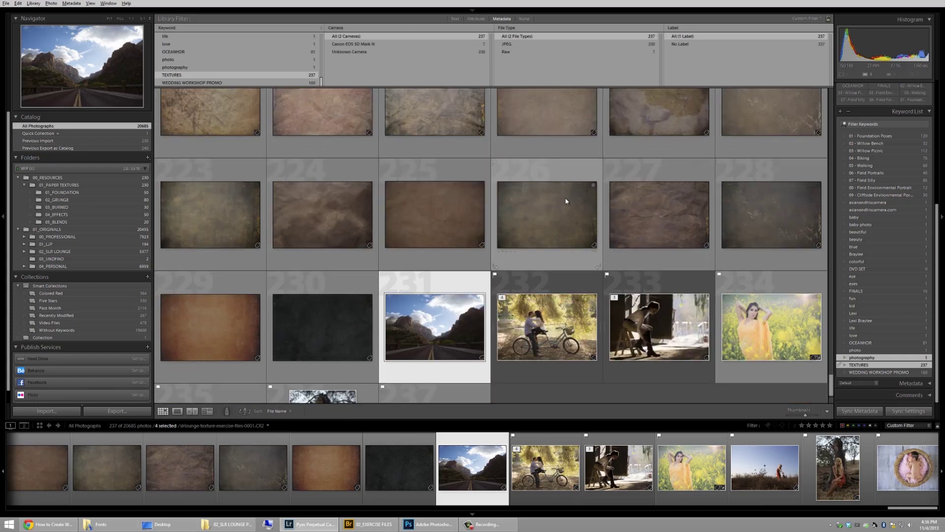
left_click(530, 214, "ctrl")
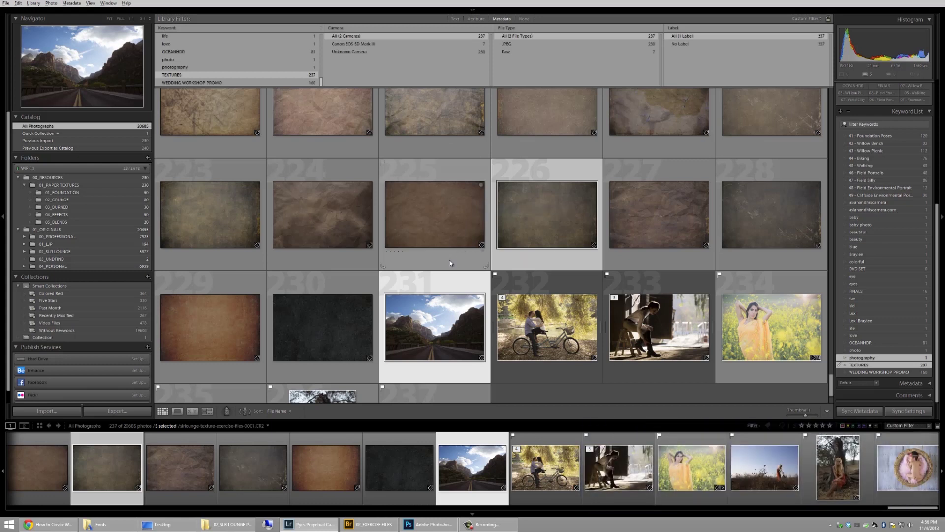
Open the five selected images as layers in a single Photoshop document.
right_click(411, 308)
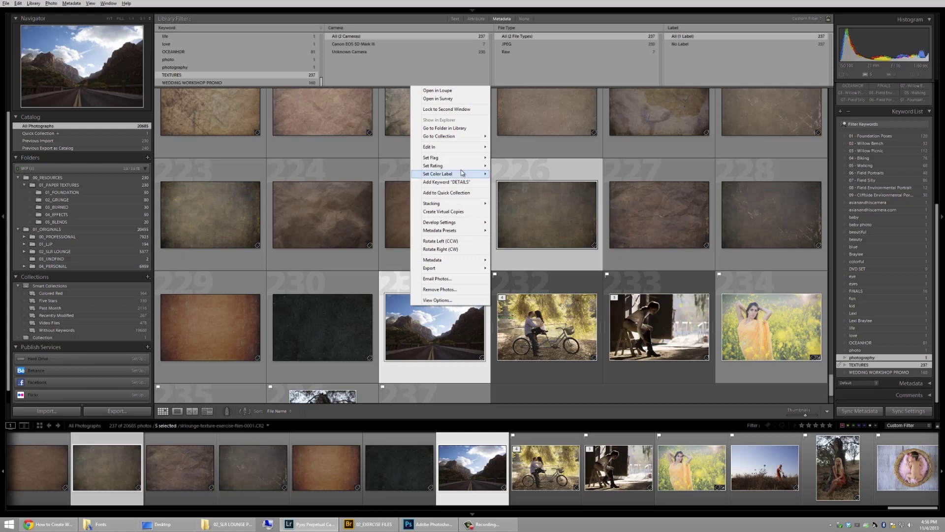
mouse_move(469, 150)
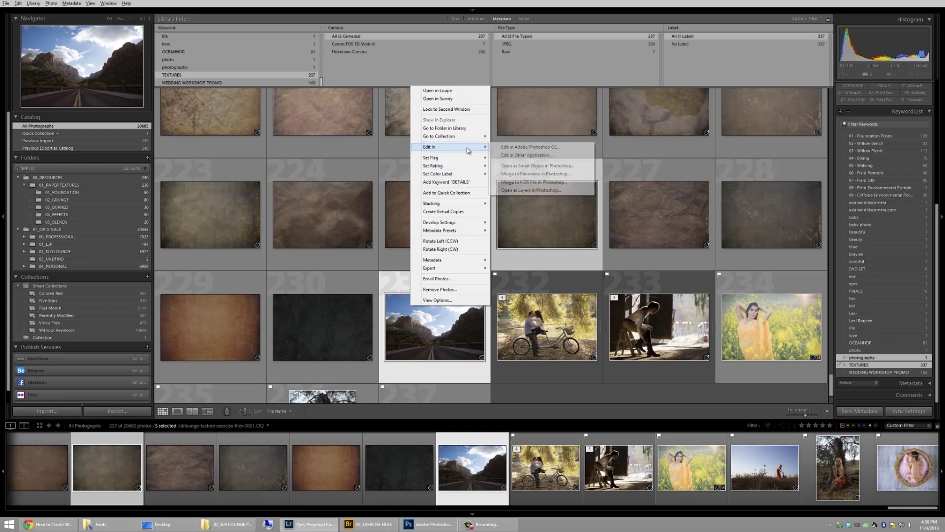
left_click(541, 190)
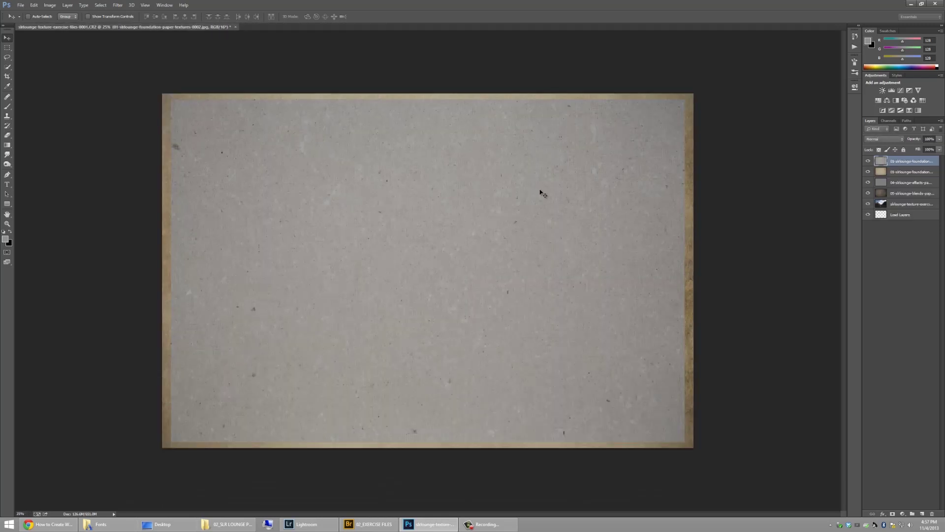
Remove the empty Load Layers layer below the road photo and close the layered document without saving.
left_click(881, 205)
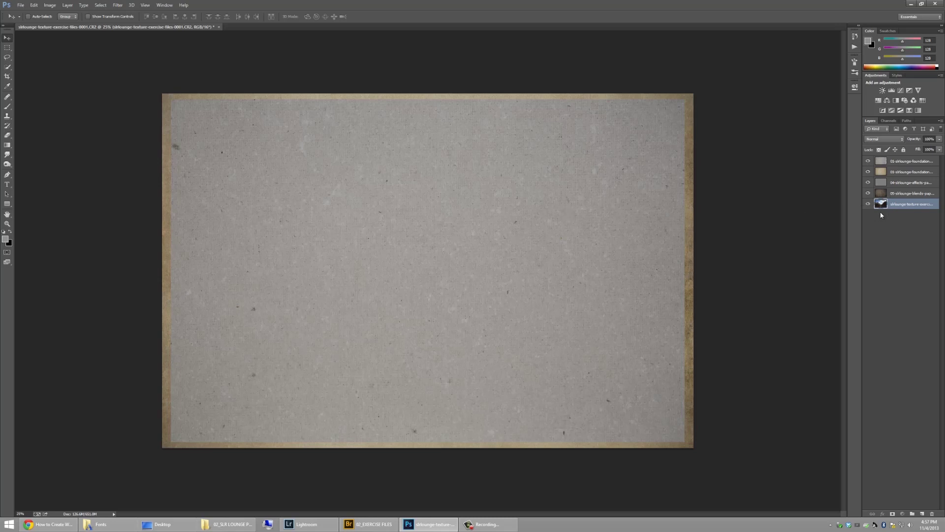
mouse_move(886, 205)
left_mouse_down()
mouse_move(883, 183)
mouse_move(882, 208)
left_mouse_up()
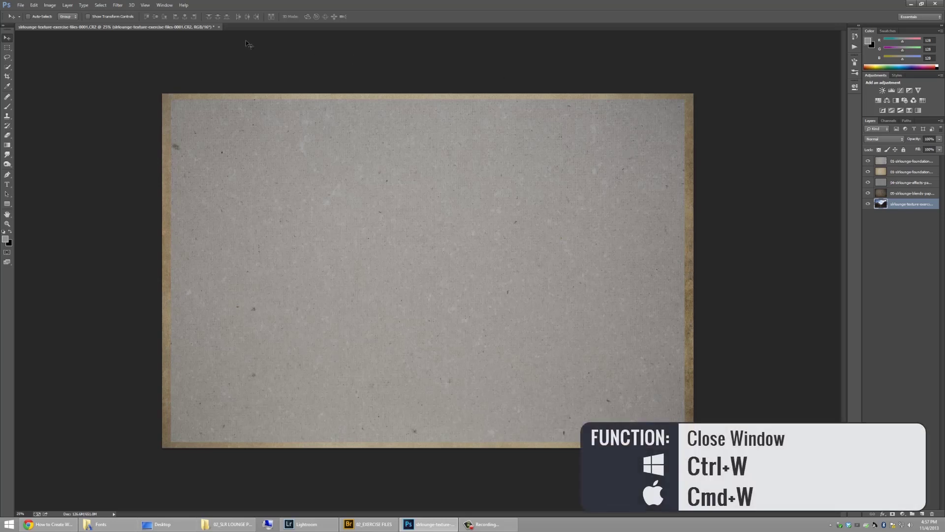
key("ctrl+w")
left_click(478, 200)
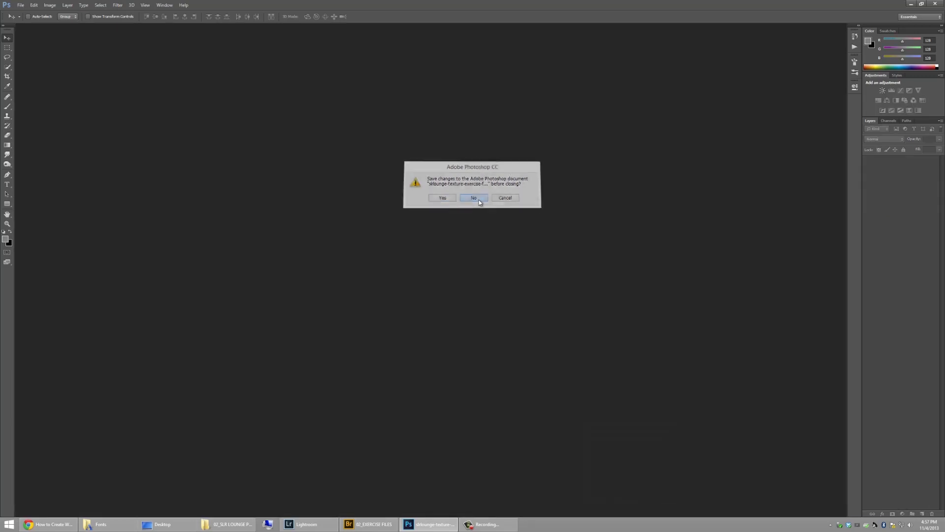
Start the Load Files into Stack script and add slrlounge-texture-exercise-files-0001.cr2 as a source file.
left_click(21, 5)
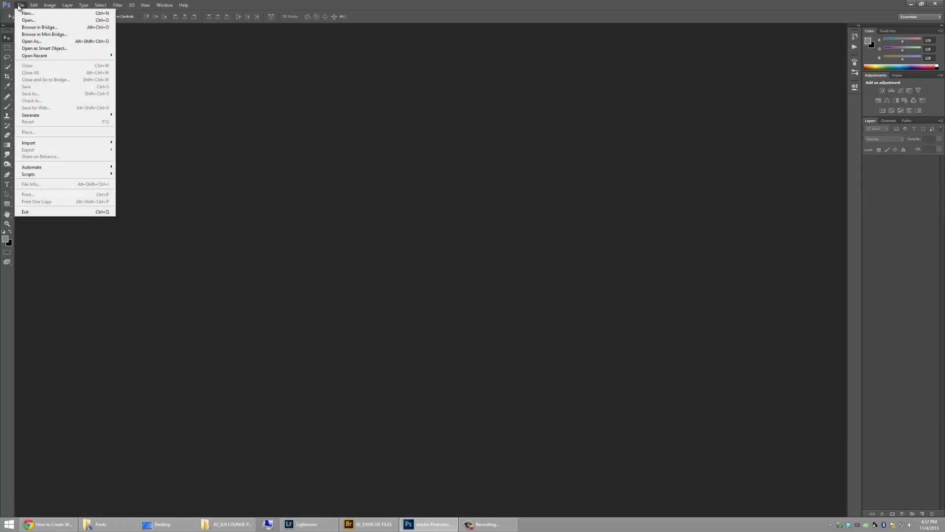
mouse_move(58, 173)
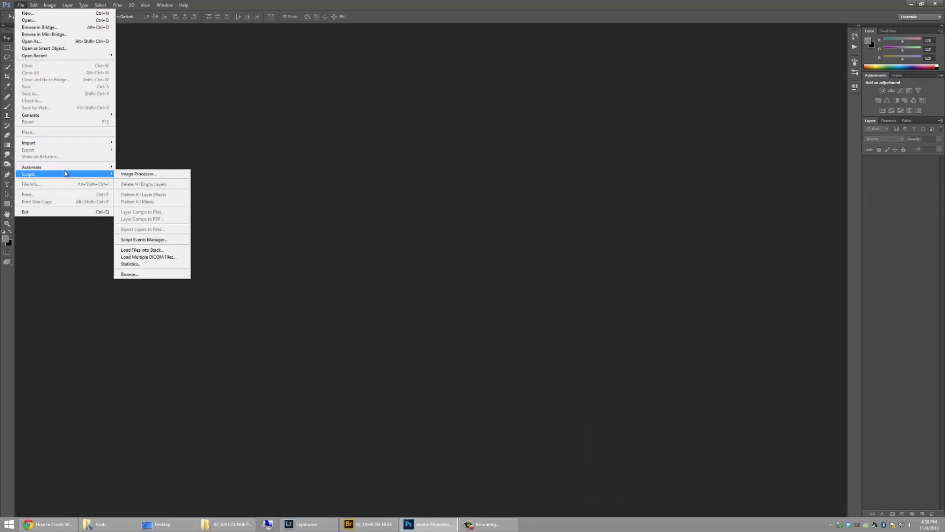
left_click(137, 250)
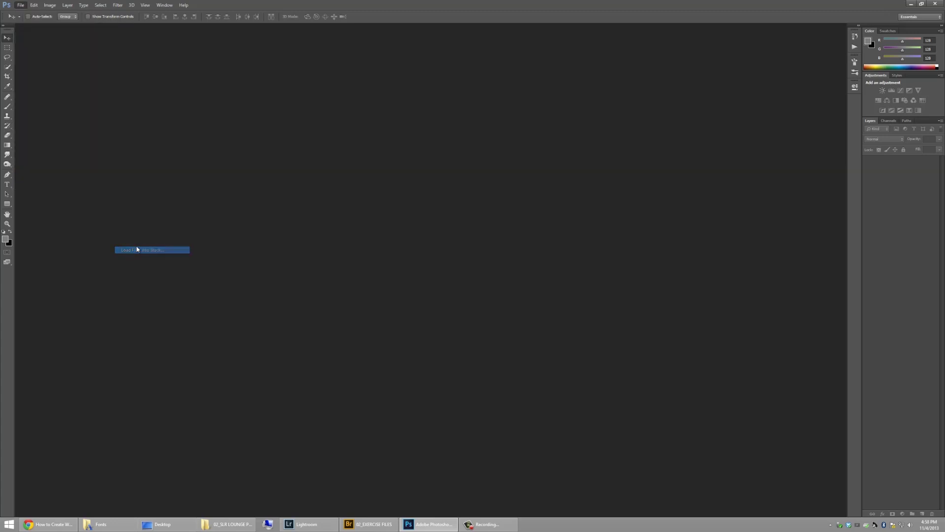
left_click(490, 248)
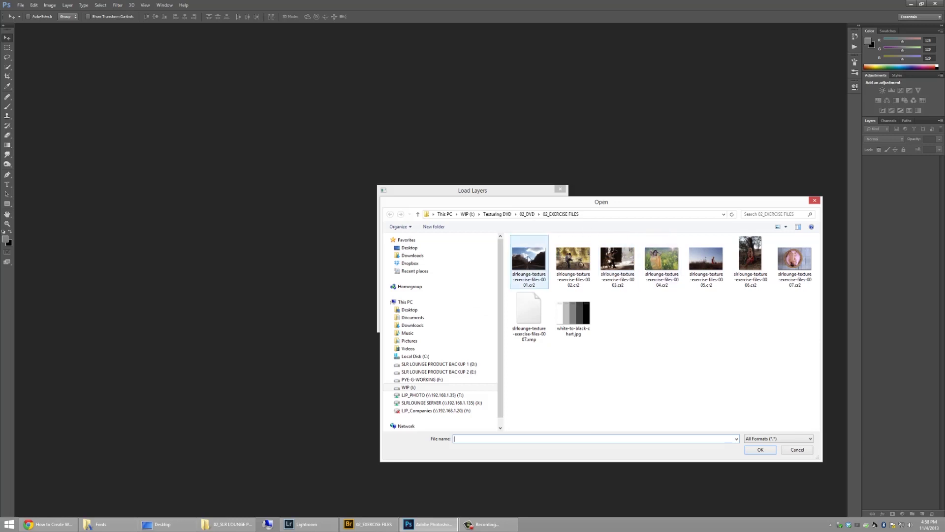
double_click(532, 256)
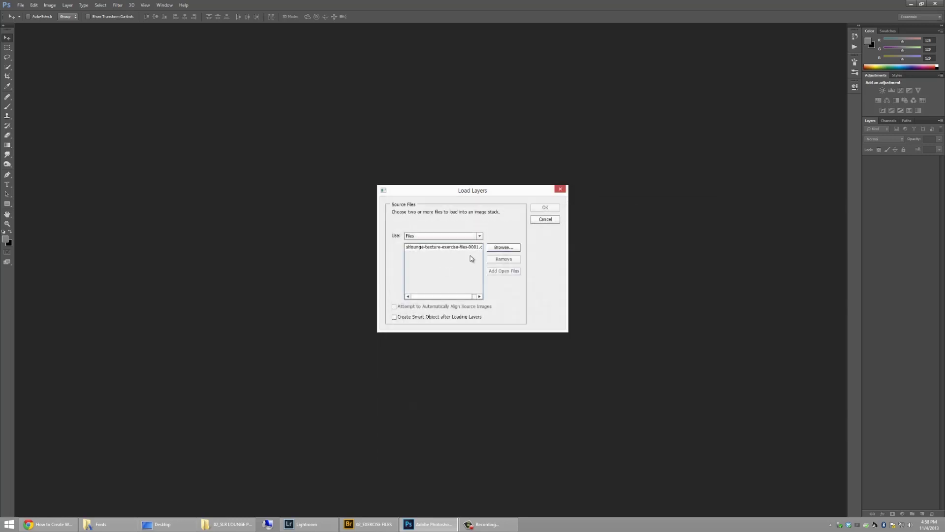
Add foundation paper textures 0011, 0029 and 0039 from the 01_FOUNDATION folder as source files for the stack.
left_click(510, 249)
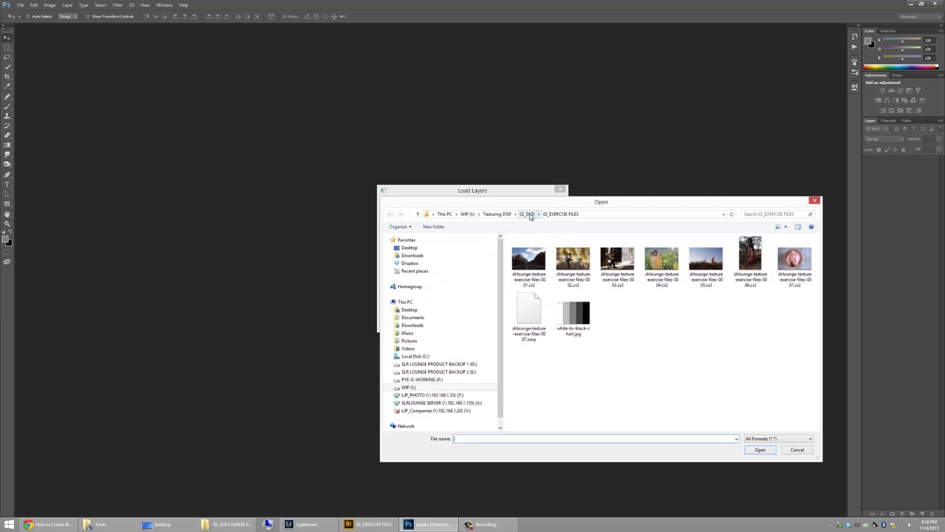
left_click(527, 213)
double_click(547, 248)
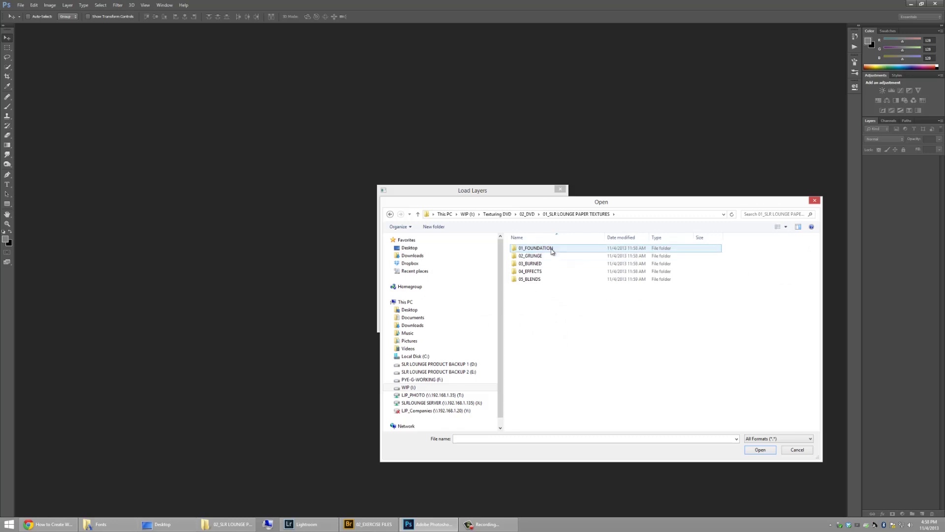
double_click(552, 249)
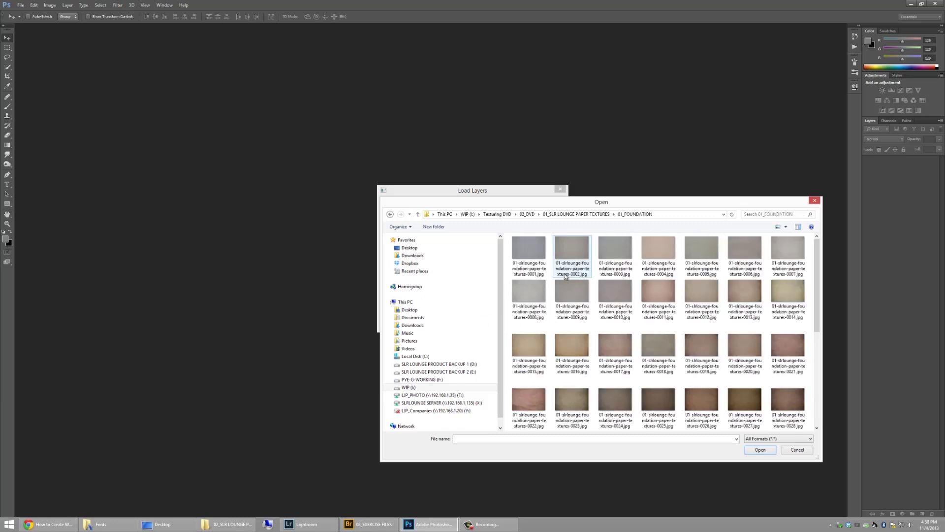
left_click(654, 296)
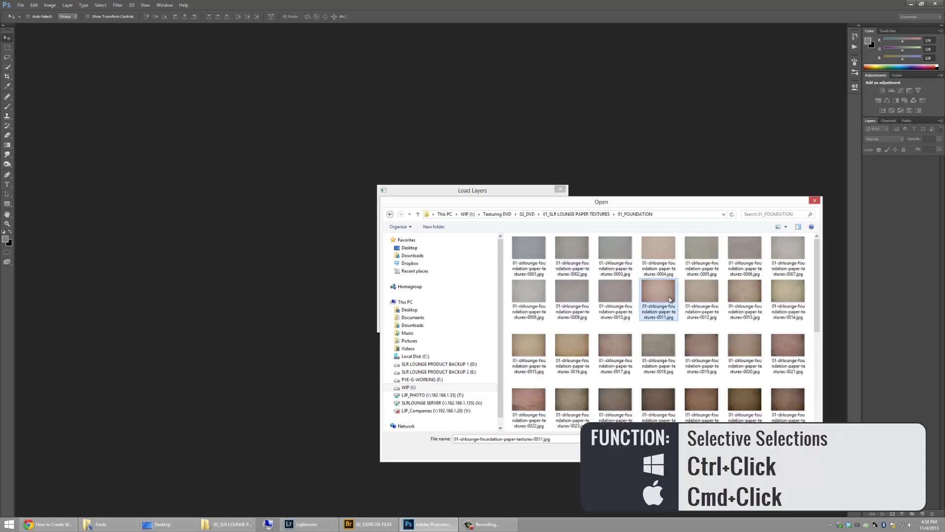
scroll(696, 303, "down", 4)
left_click(529, 249, "ctrl")
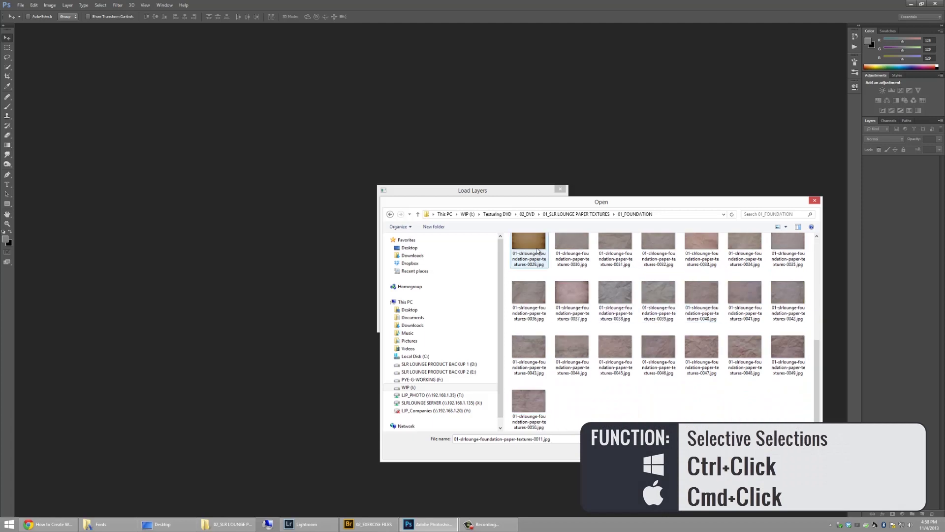
left_click(657, 310, "ctrl")
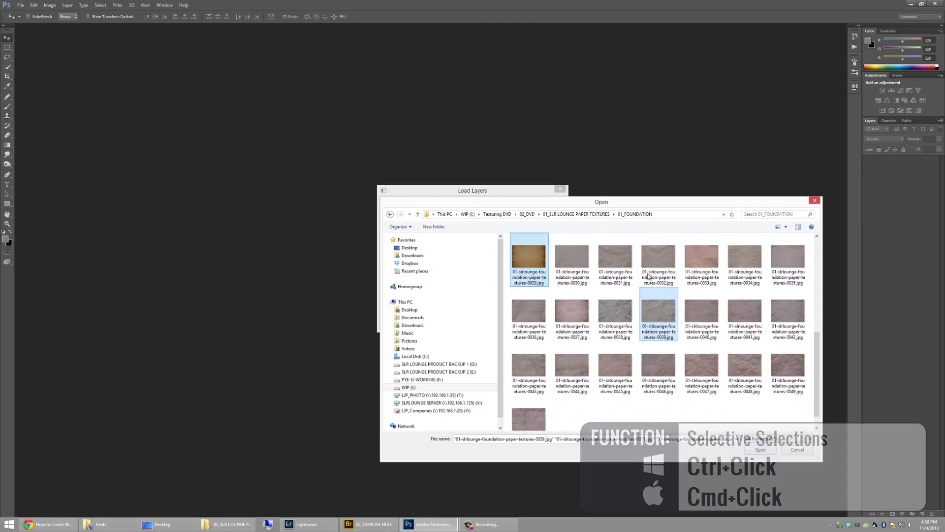
left_click(760, 450)
Add 04-slrlounge-effects-paper-textures-0005.jpg from the 04_EFFECTS folder to the source files, using larger thumbnails to pick it.
left_click(507, 250)
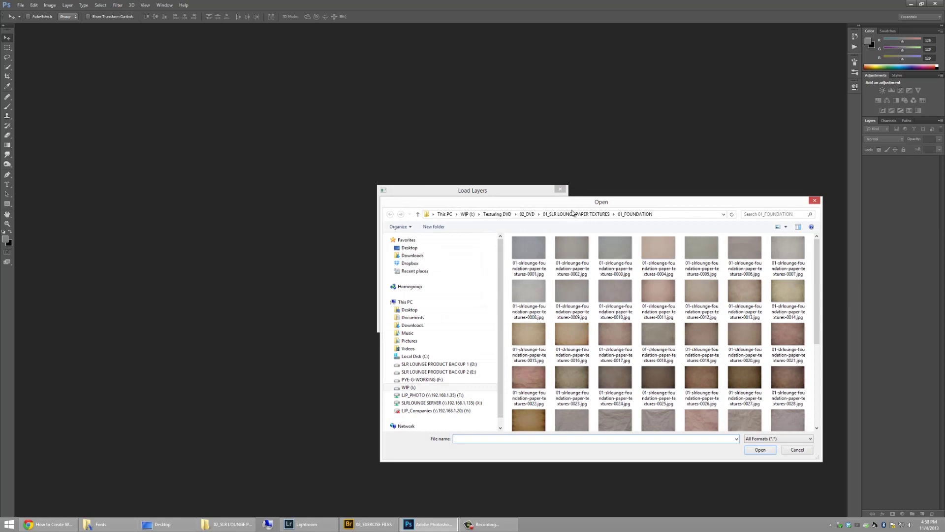
left_click(574, 214)
double_click(523, 276)
left_click(663, 326)
left_click(704, 318)
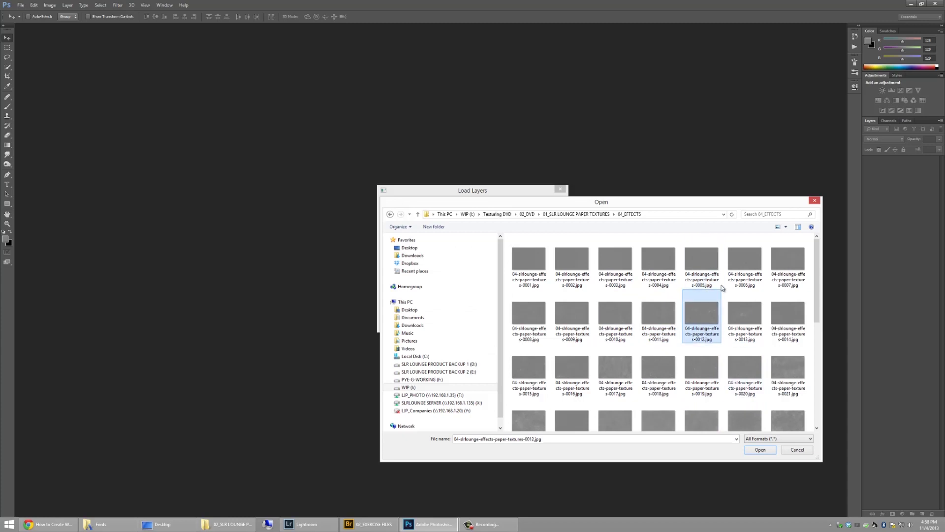
left_click(786, 227)
left_click(805, 212)
left_click(688, 338)
scroll(696, 339, "down", 2)
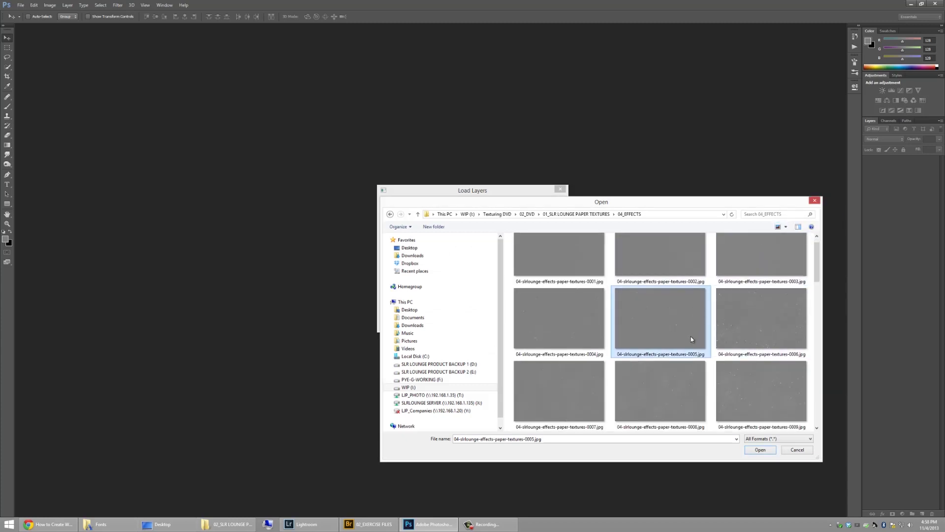
left_click(760, 450)
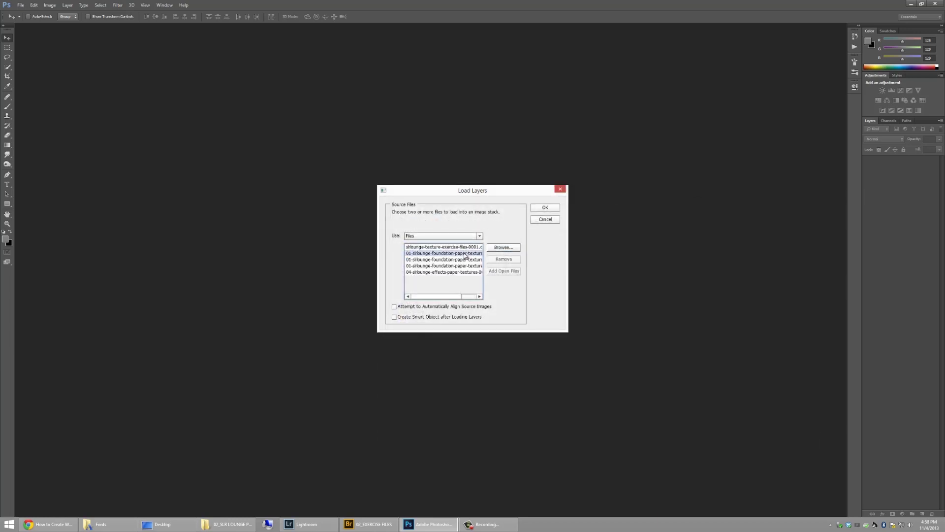
Load the listed files into one layered document and move the road photo layer below all the textures.
left_click(546, 208)
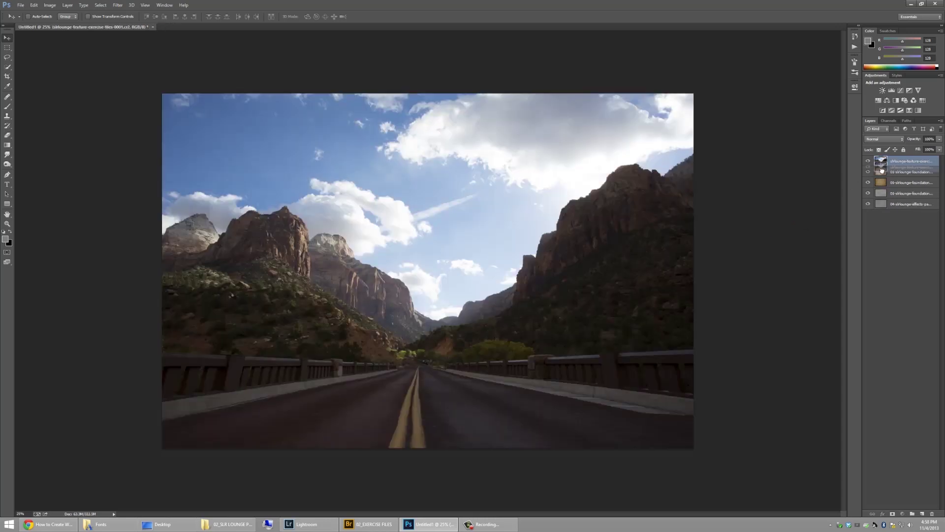
left_click_drag(881, 170, 887, 207)
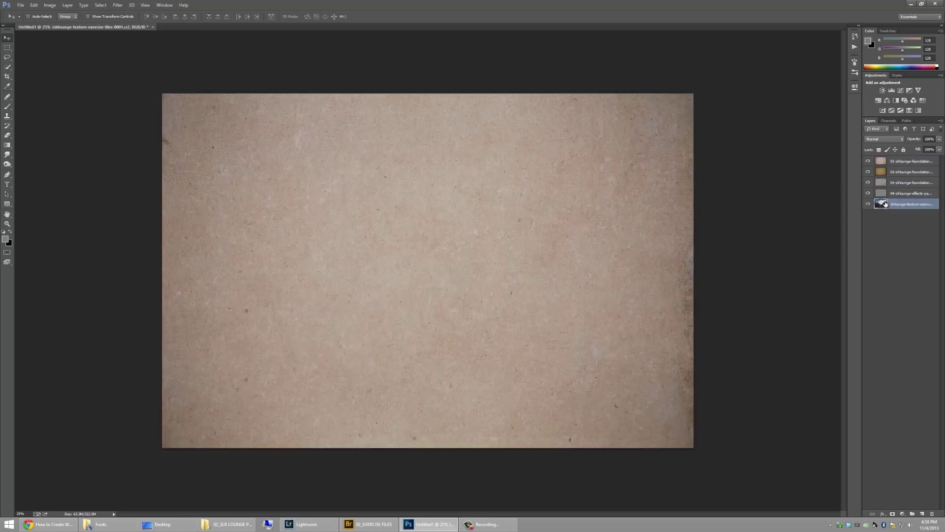
Select all five layers of the stack and close the document without saving it.
left_click(905, 161, "shift")
left_click_drag(916, 195, 899, 173)
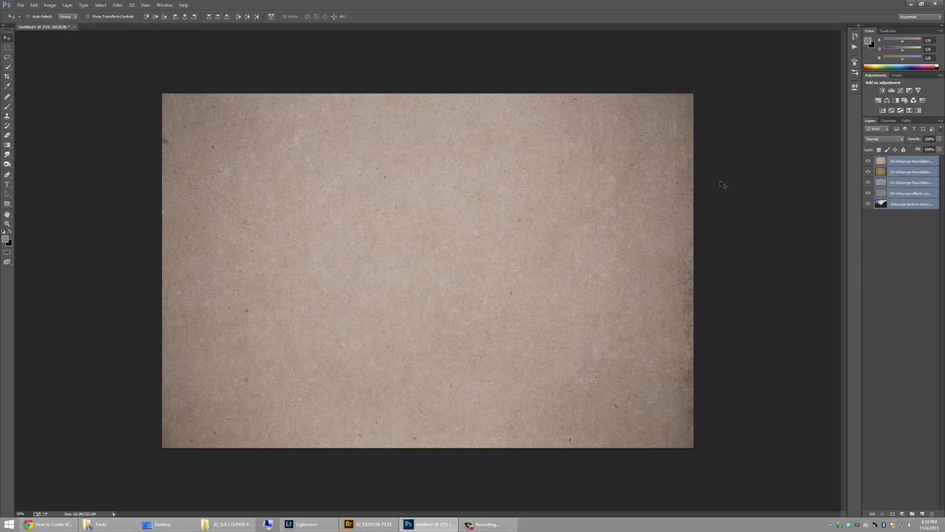
key("ctrl+w")
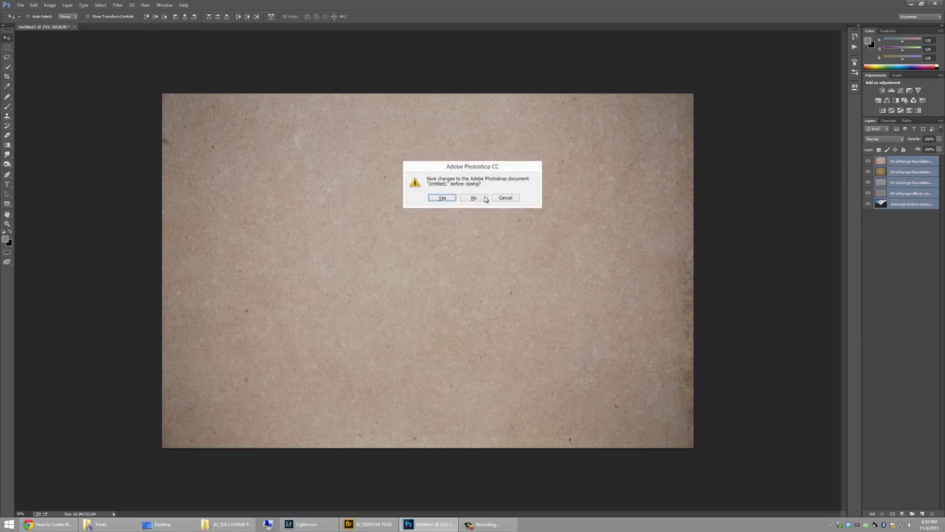
left_click(483, 199)
Switch to Adobe Bridge and open slrlounge-texture-exercise-files-0001.cr2 in Camera Raw.
left_click(309, 524)
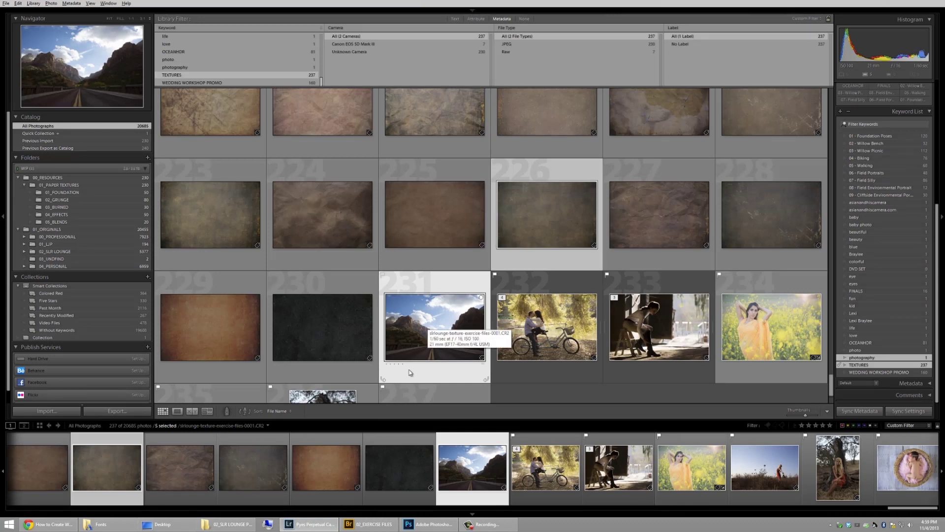
left_click(370, 524)
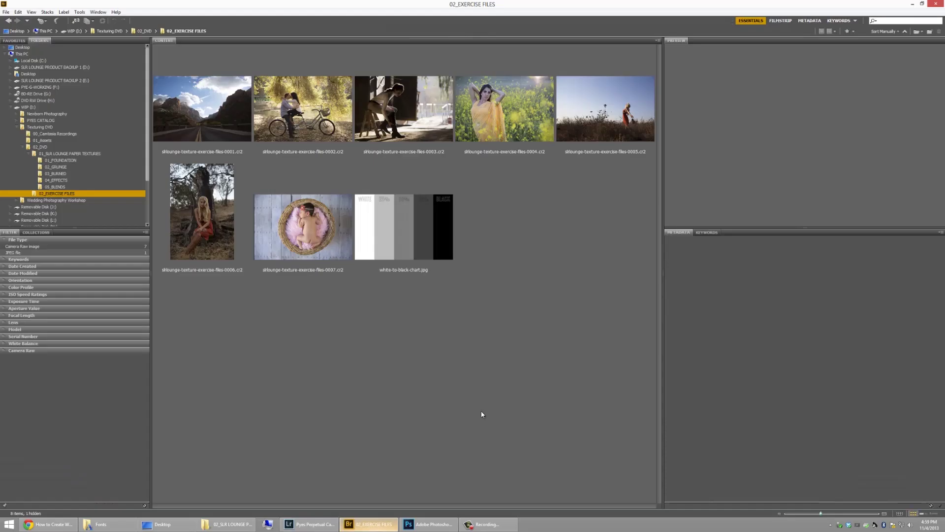
left_click(418, 113)
left_click(535, 225)
left_click(235, 138)
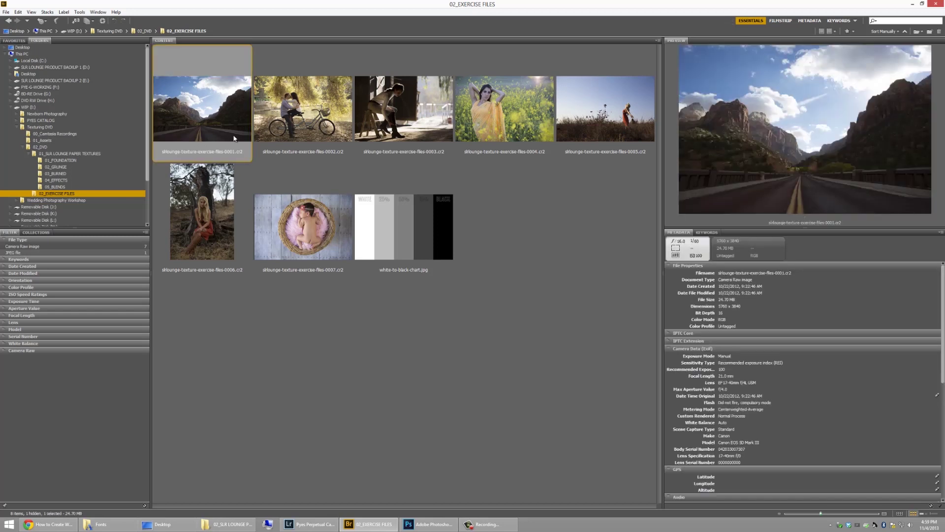
right_click(222, 85)
mouse_move(260, 97)
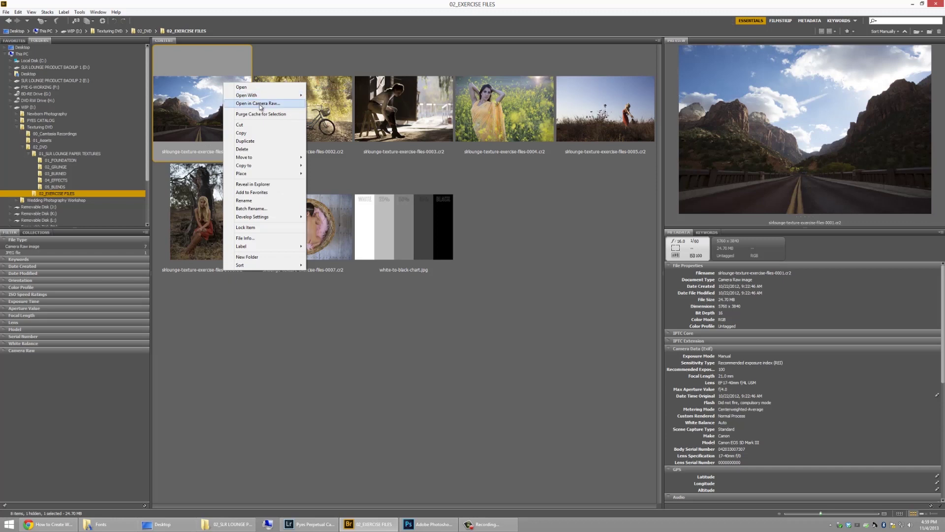
left_click(260, 104)
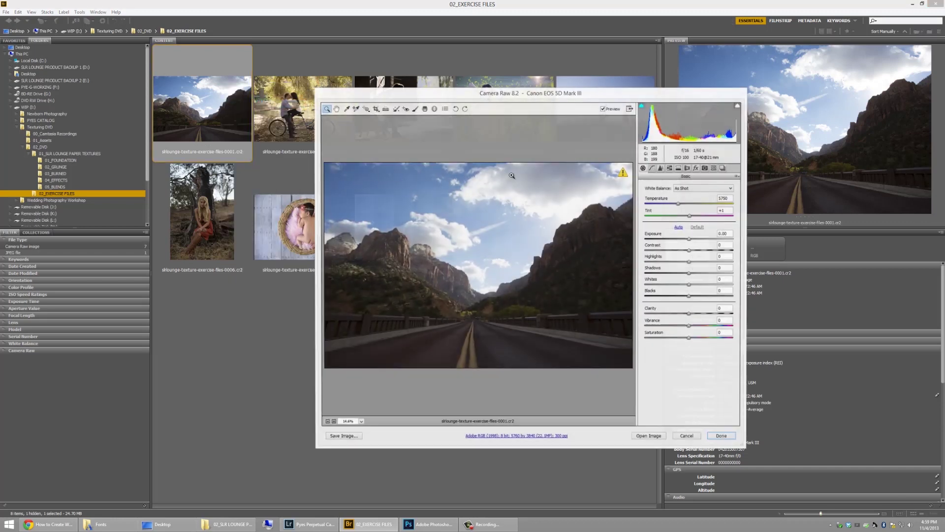
Set the road photo's exposure to +1.15 with slightly lower contrast and open it in Photoshop as a Smart Object.
mouse_move(690, 240)
left_mouse_down()
mouse_move(701, 240)
mouse_move(690, 254)
left_mouse_up()
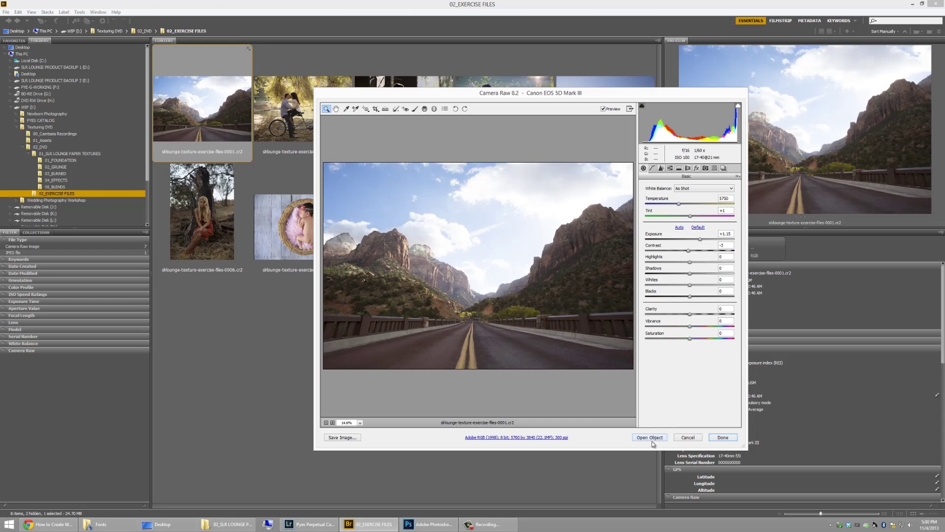
key("shift")
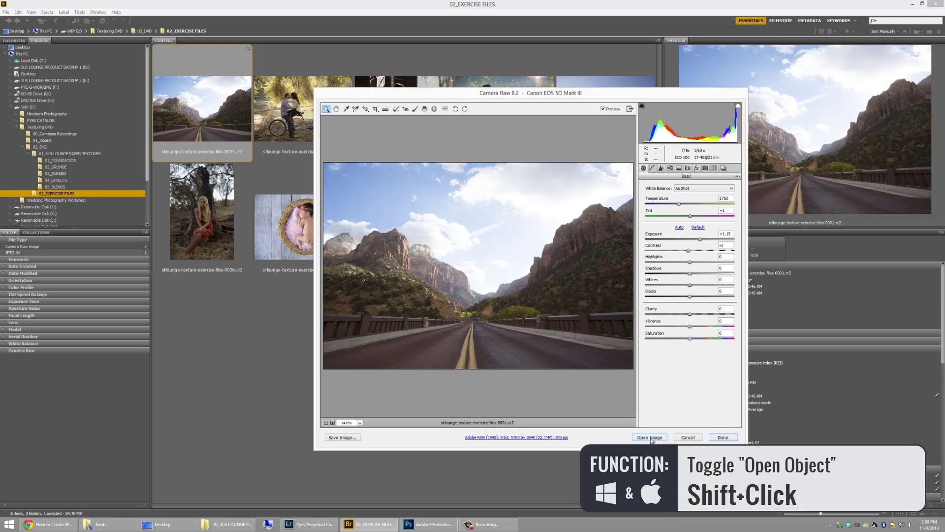
left_click(650, 437, "shift")
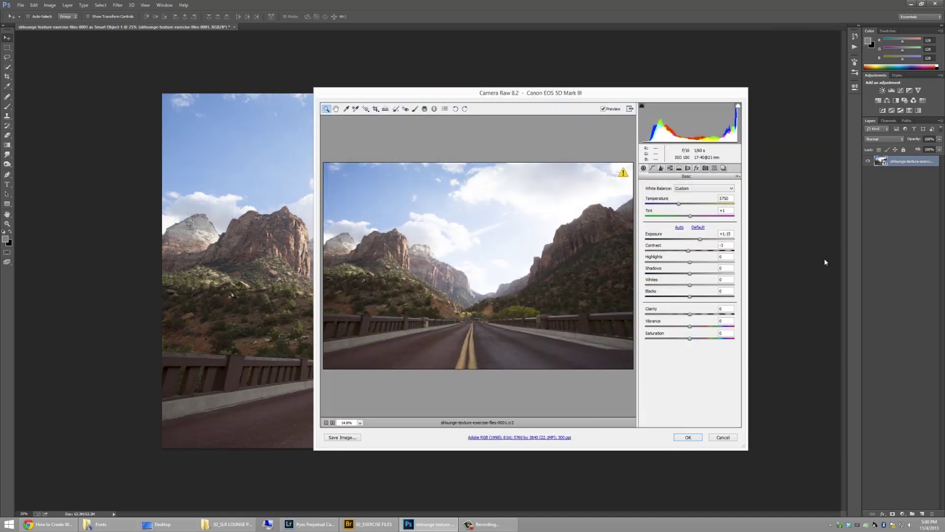
In the Smart Object's raw settings, set temperature 6650, contrast -11, highlights -44, shadows +7 and blacks +8, and reopen them for review.
left_click(688, 204)
left_click(687, 204)
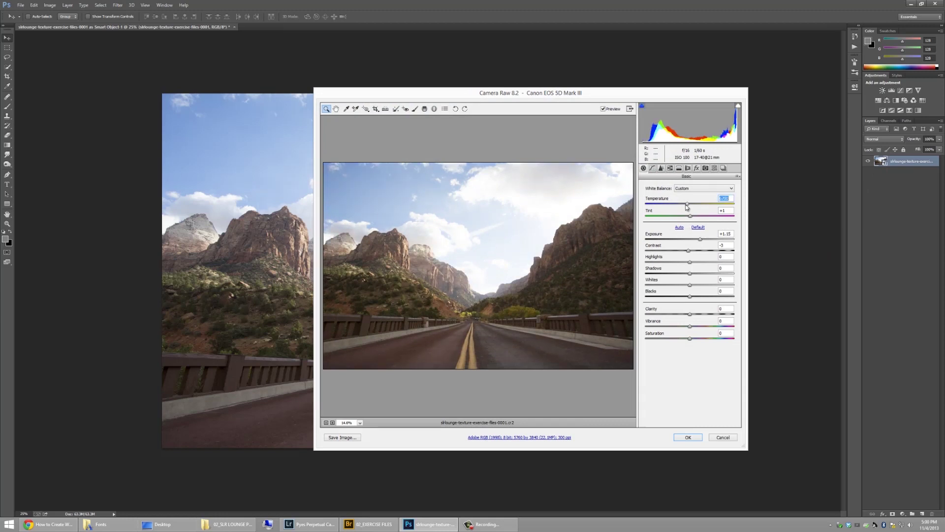
left_click(686, 251)
left_click(672, 262)
left_click_drag(672, 263, 670, 264)
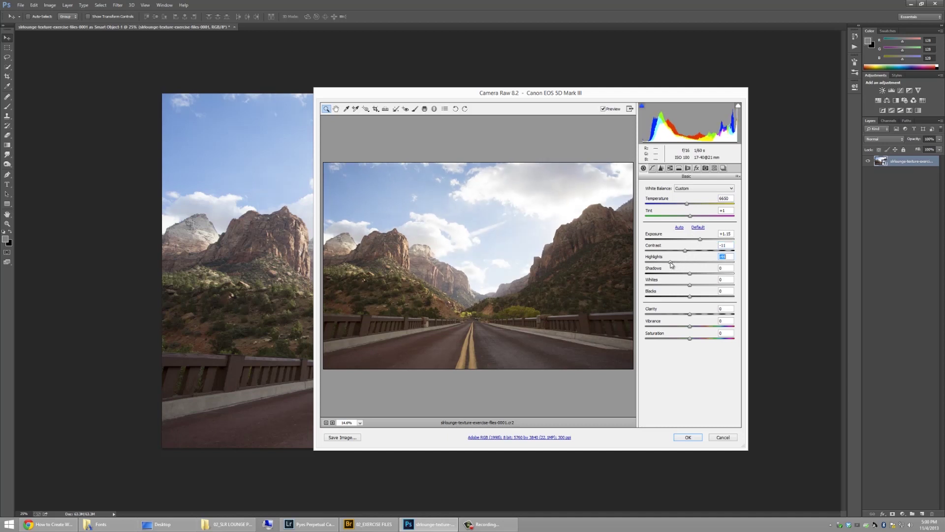
left_click(693, 273)
left_click(694, 297)
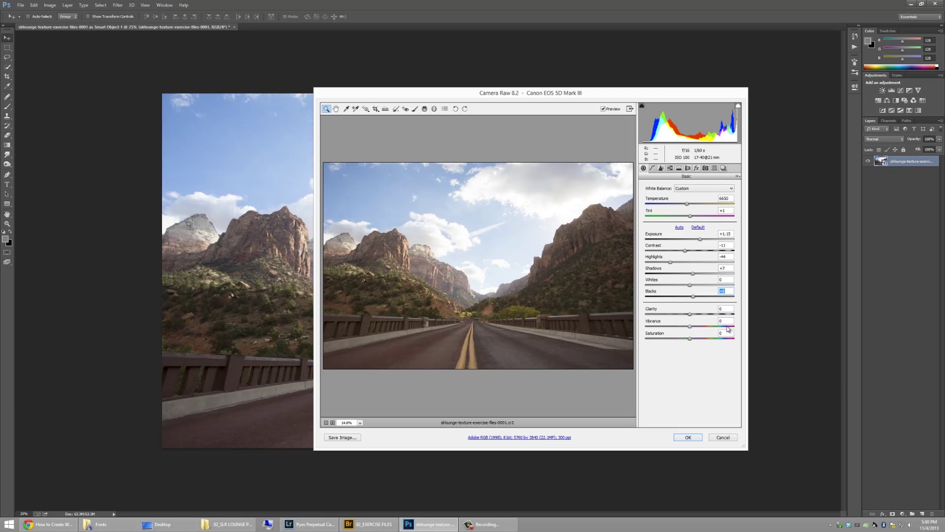
left_click(695, 436)
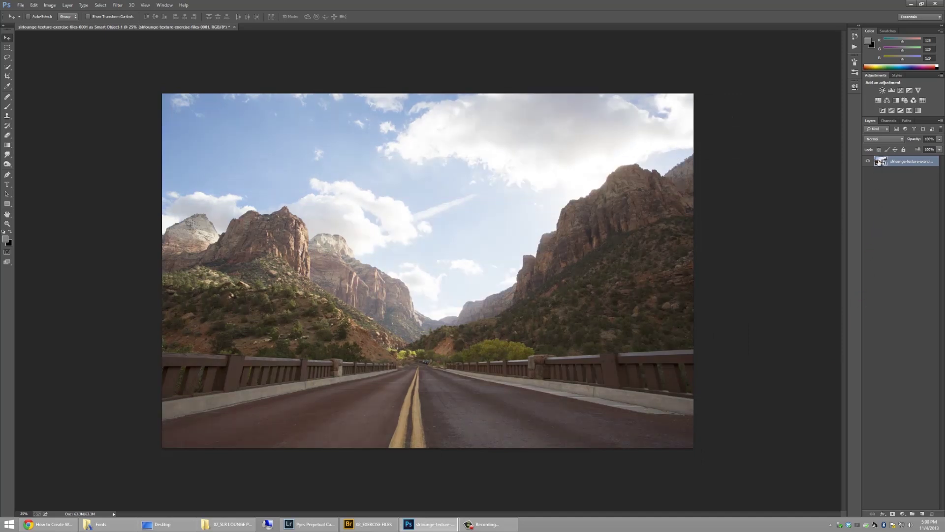
double_click(882, 162)
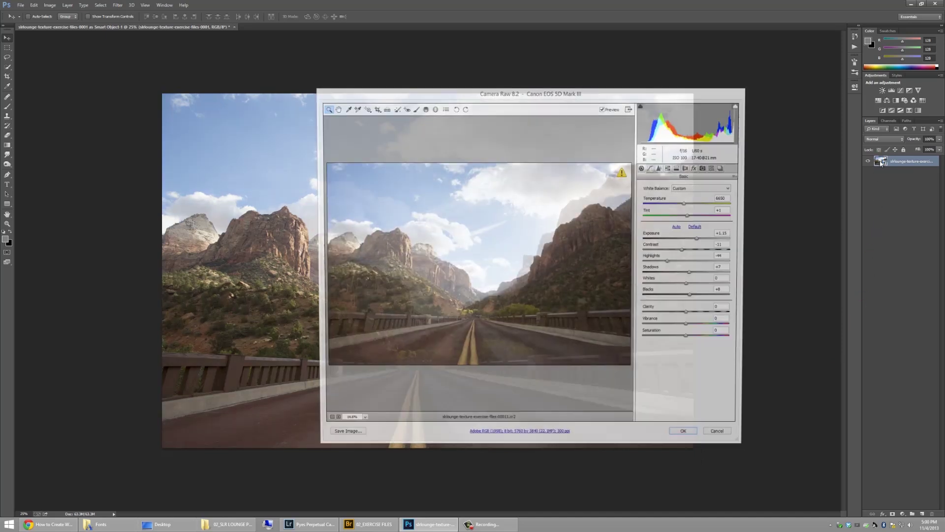
left_click(718, 439)
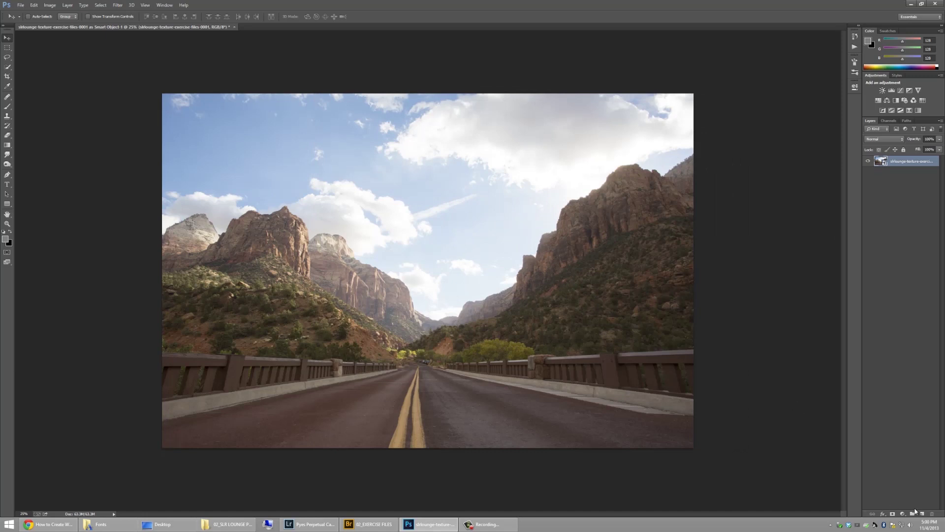
Duplicate the road photo's Smart Object layer and rasterize the upper copy.
key("ctrl+j")
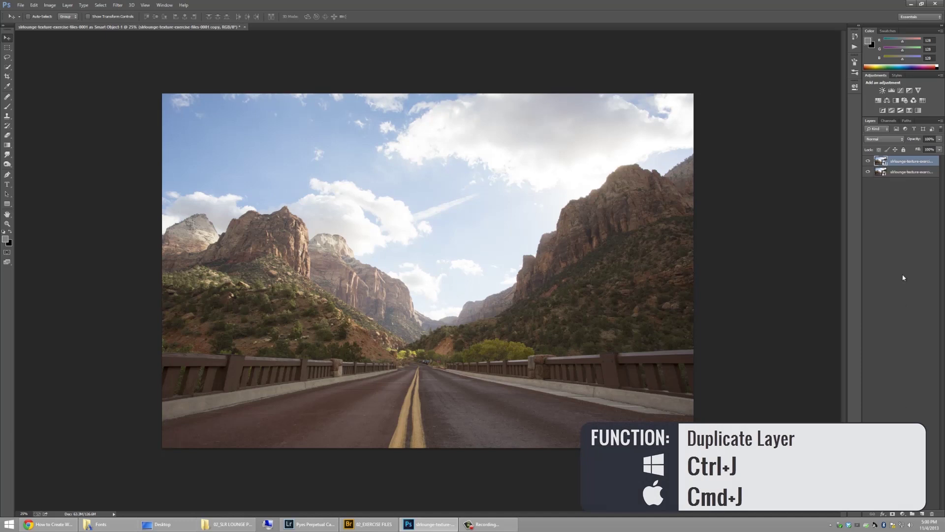
right_click(887, 161)
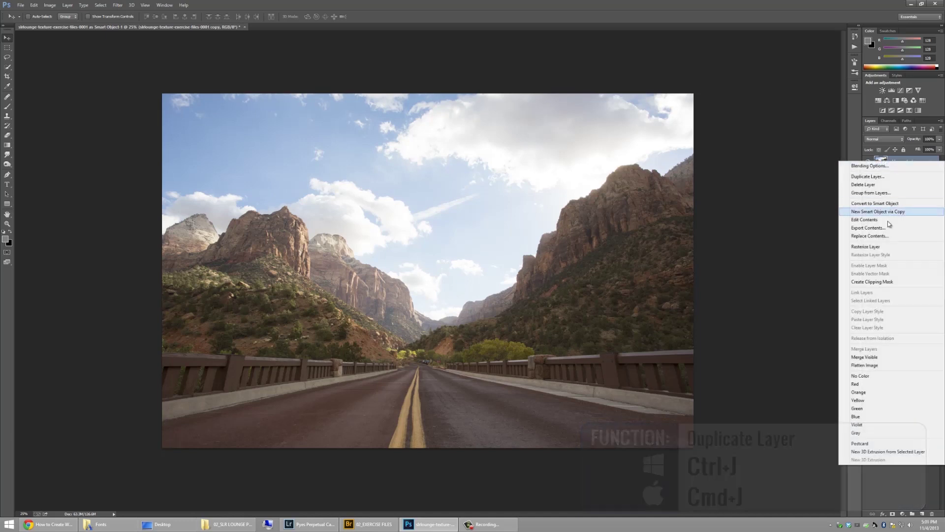
left_click(887, 247)
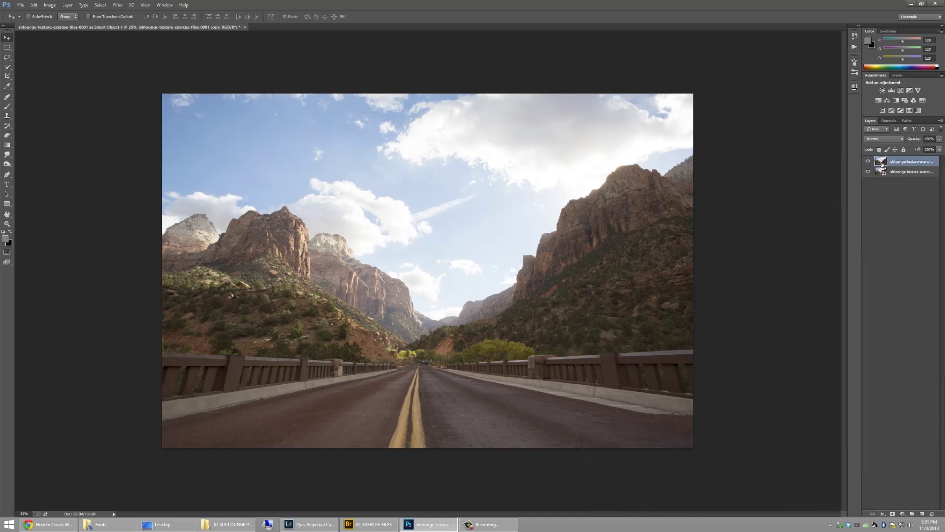
Open the rasterized road layer in the Camera Raw filter, accept it without adjustments, and delete that layer.
double_click(882, 164)
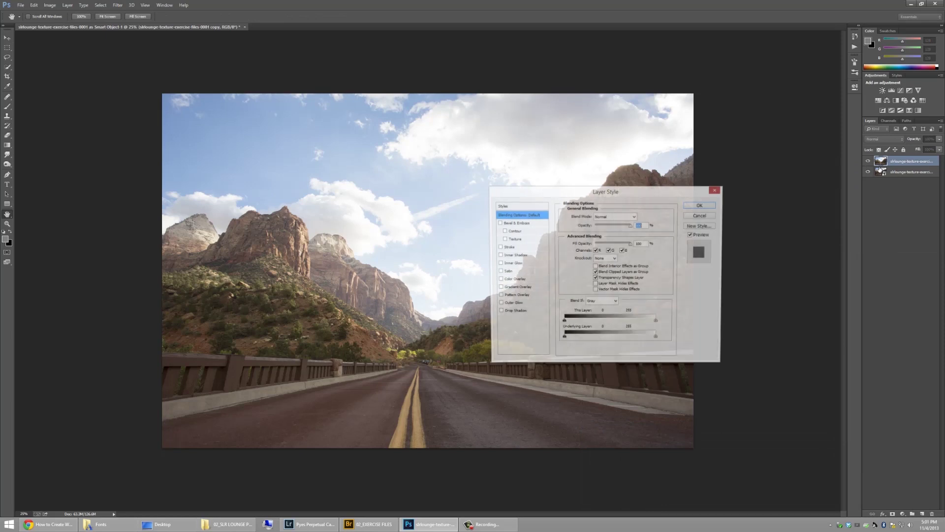
left_click(711, 217)
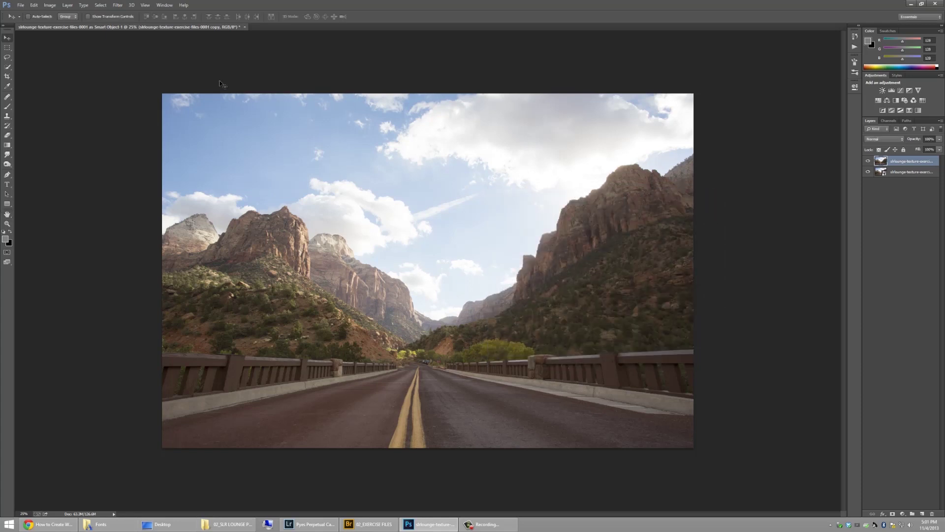
left_click(116, 5)
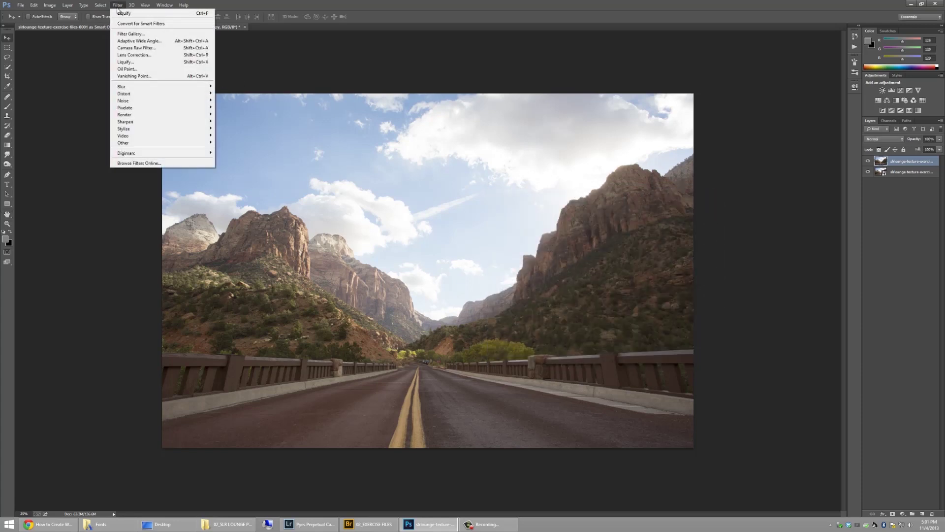
left_click(133, 48)
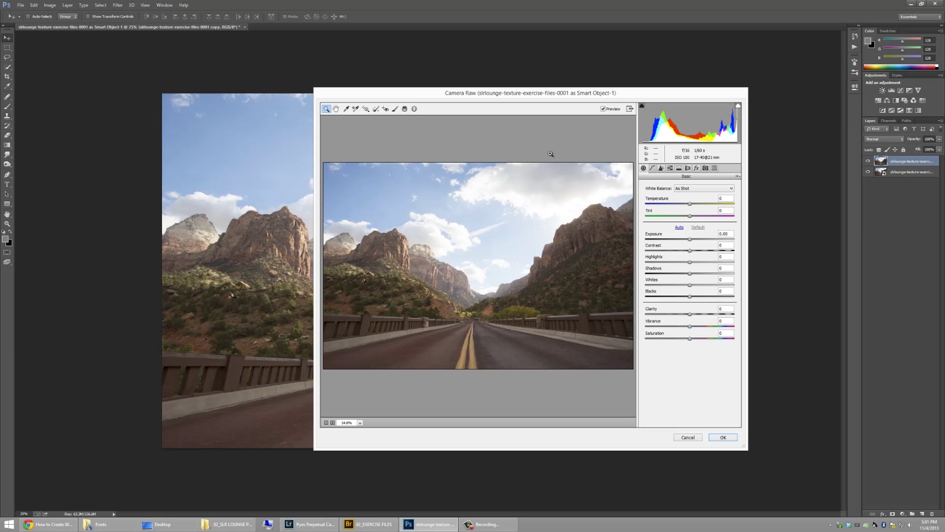
left_click(719, 437)
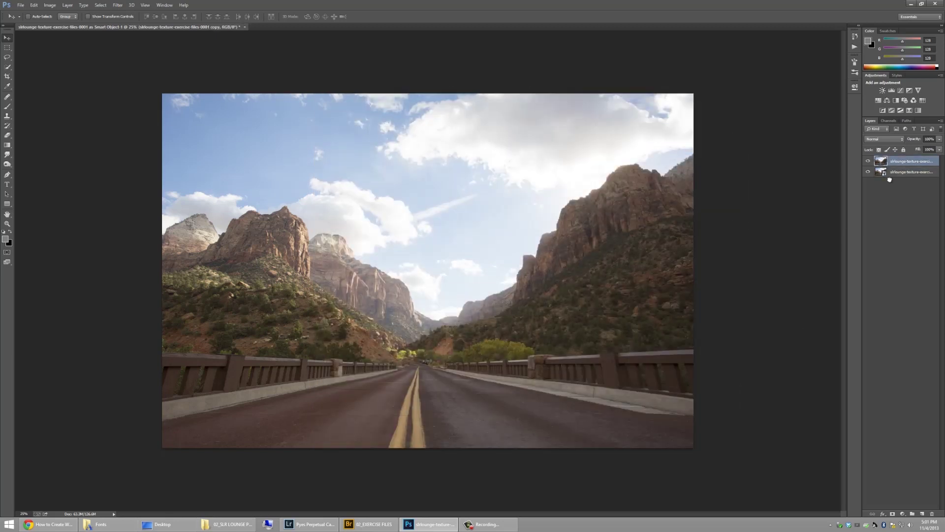
left_click_drag(942, 498, 932, 514)
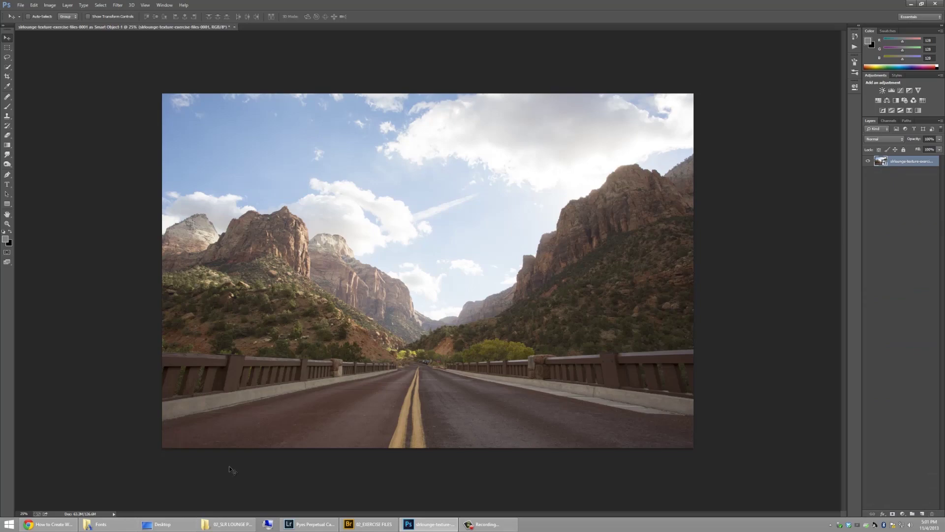
Switch to Adobe Bridge, look through the 03_BURNED and 04_EFFECTS texture folders, and return to the 01_FOUNDATION folder.
left_click(397, 525)
left_click(294, 169)
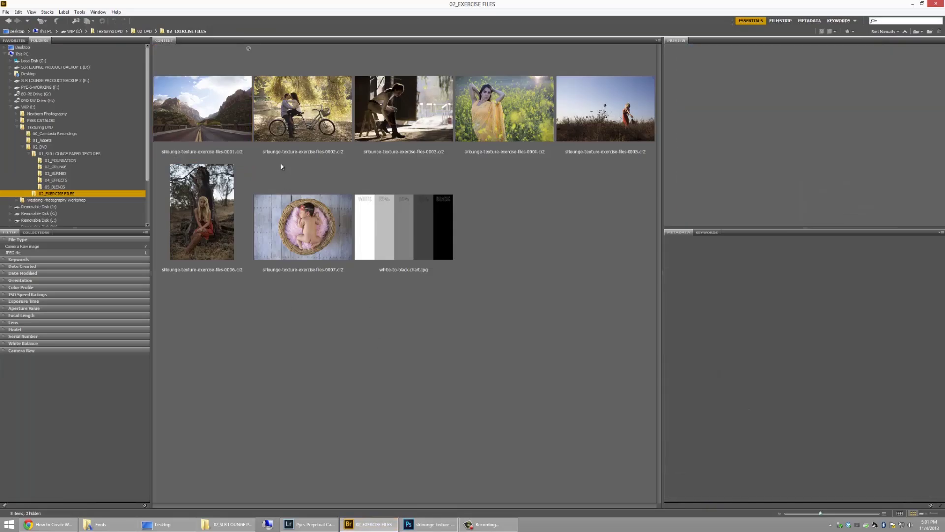
left_click(74, 161)
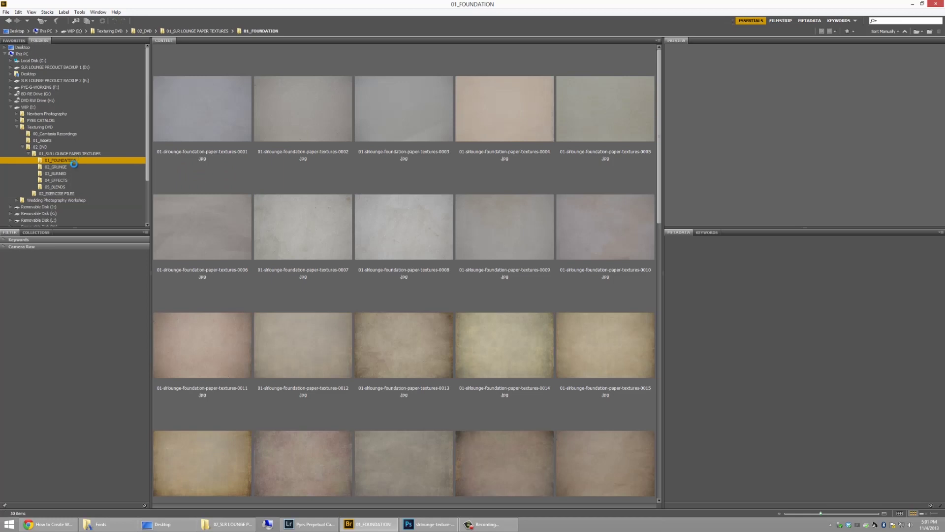
left_click(70, 174)
left_click(68, 181)
key("Up")
key("Up")
key("Up")
Open foundation paper texture 0002 in Camera Raw, set its exposure to +0.10, and save the settings.
left_click(296, 120)
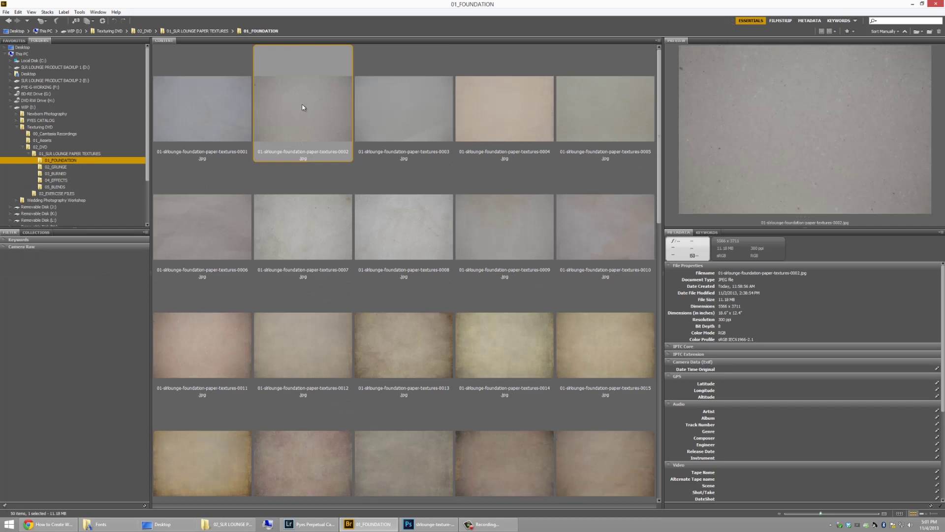
right_click(312, 85)
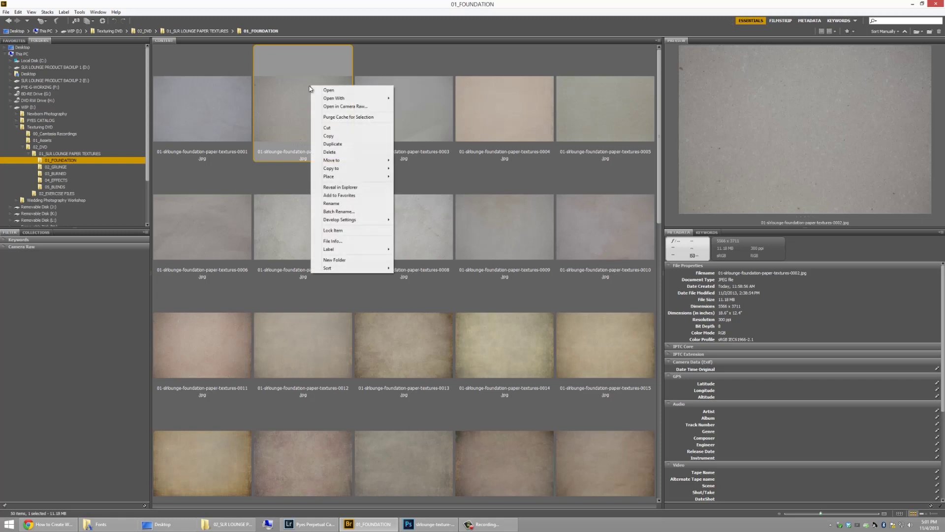
left_click(355, 107)
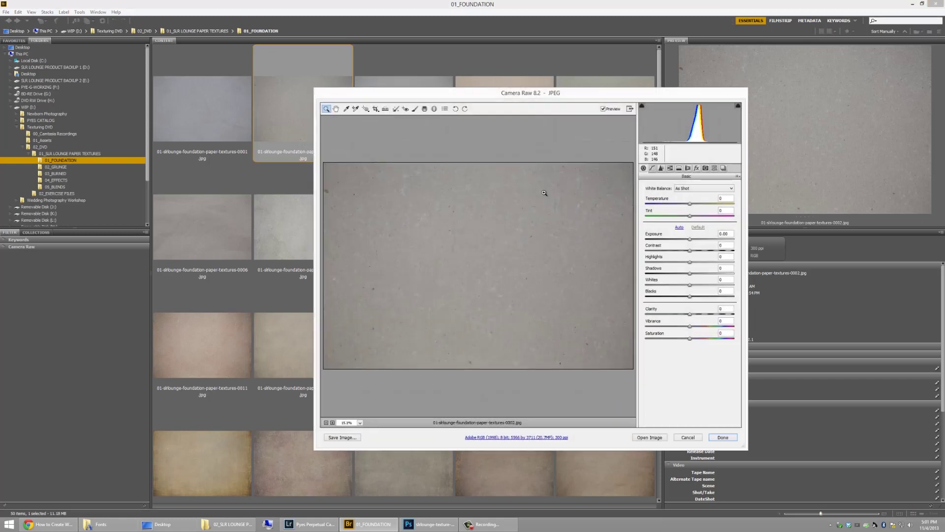
left_click_drag(689, 239, 691, 241)
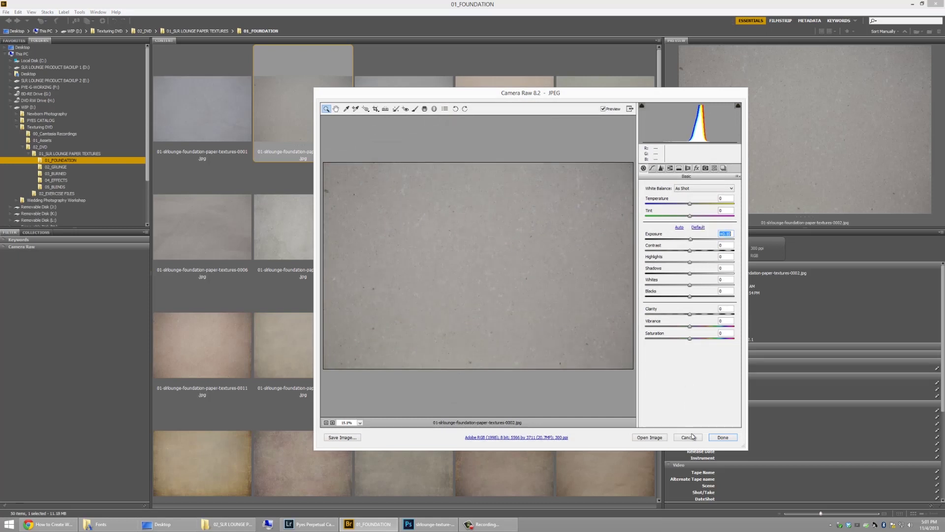
left_click(723, 437)
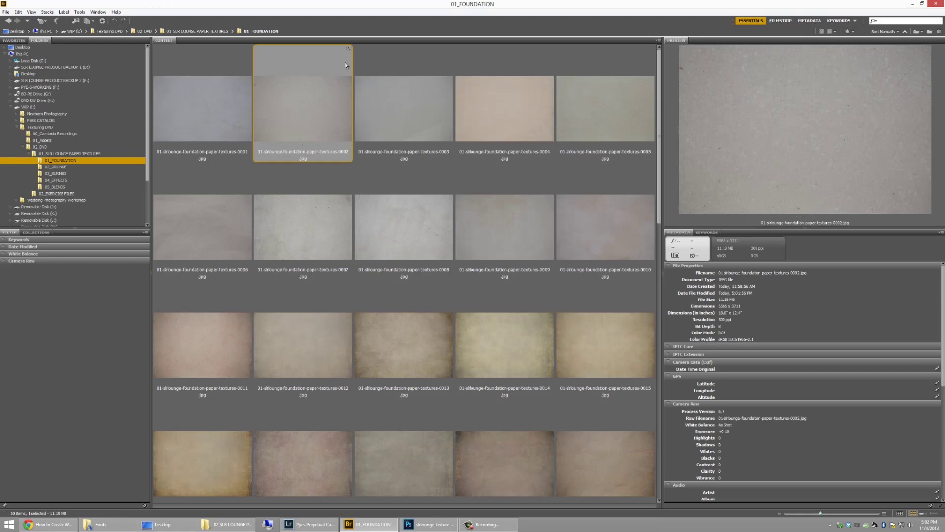
Place foundation paper texture 0001 from Bridge into the road document in Photoshop.
left_click(202, 114)
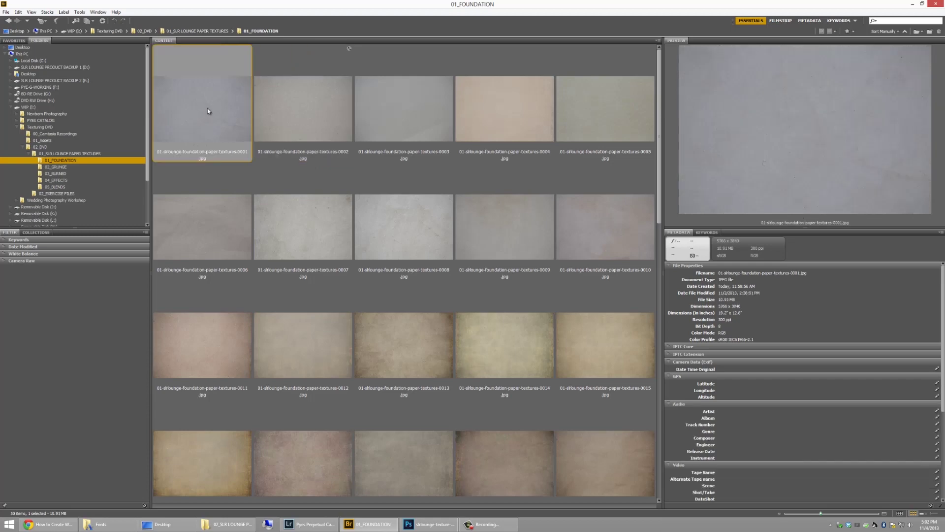
left_click_drag(206, 122, 405, 254)
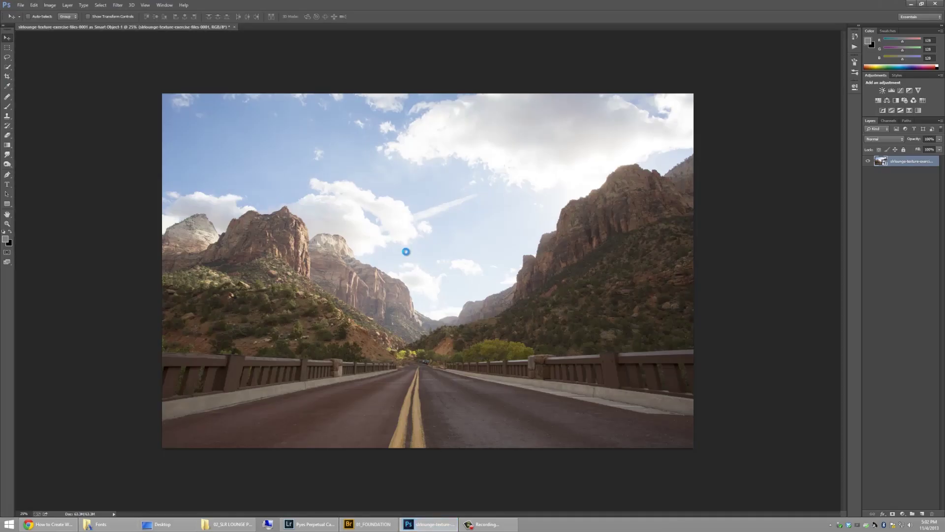
key("Return")
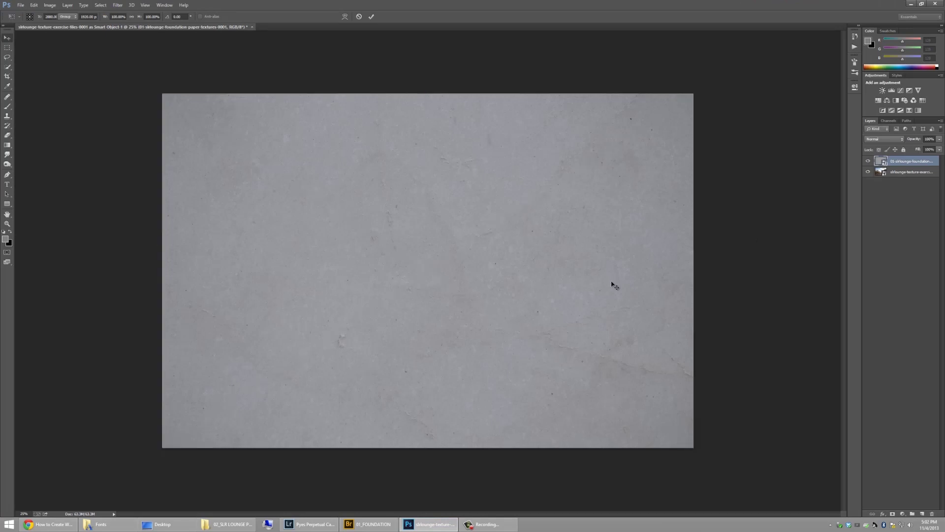
Place foundation paper texture 0002 from Bridge into the Photoshop road document as a Smart Object, accepting its Camera Raw settings.
key("alt+Tab")
left_click(288, 88)
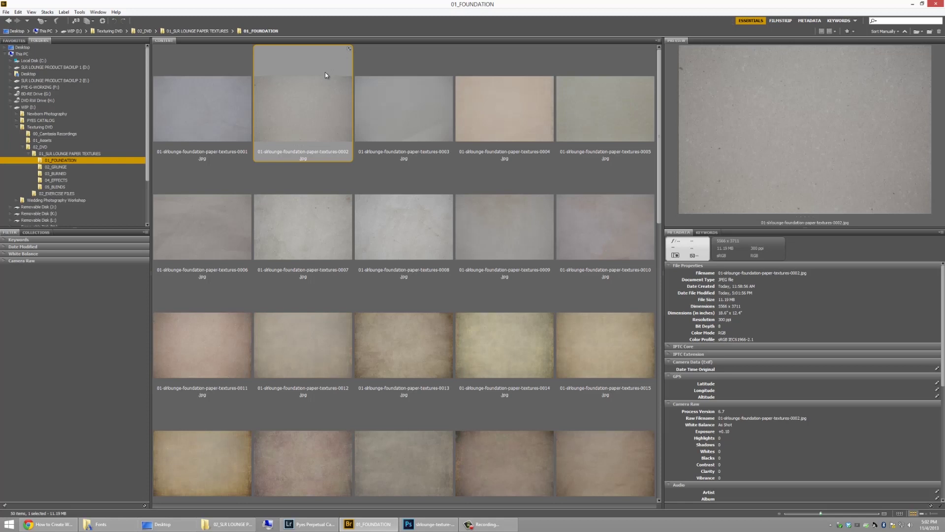
left_click_drag(324, 90, 404, 262)
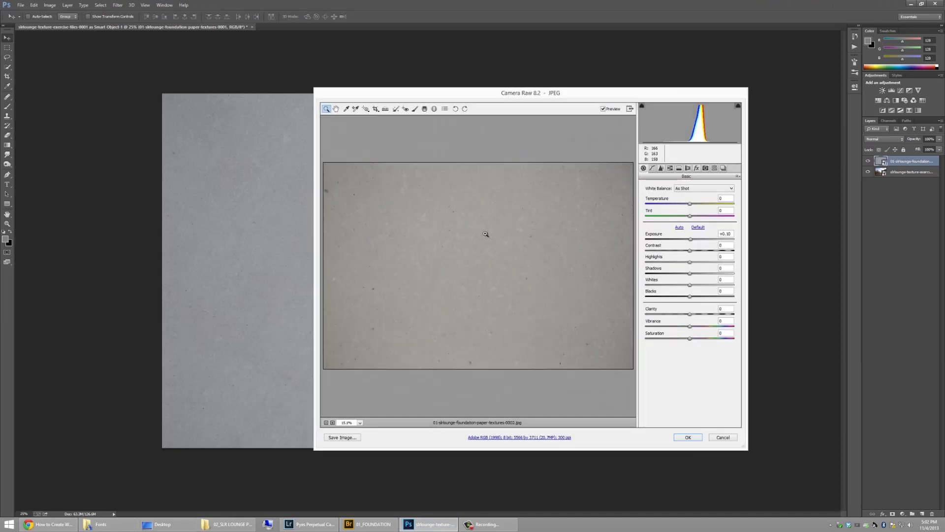
left_click(693, 437)
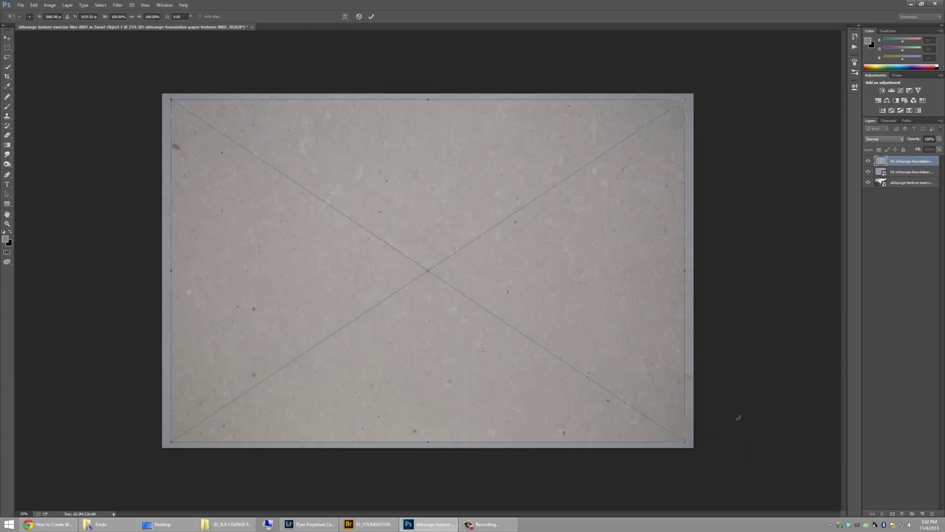
key("Return")
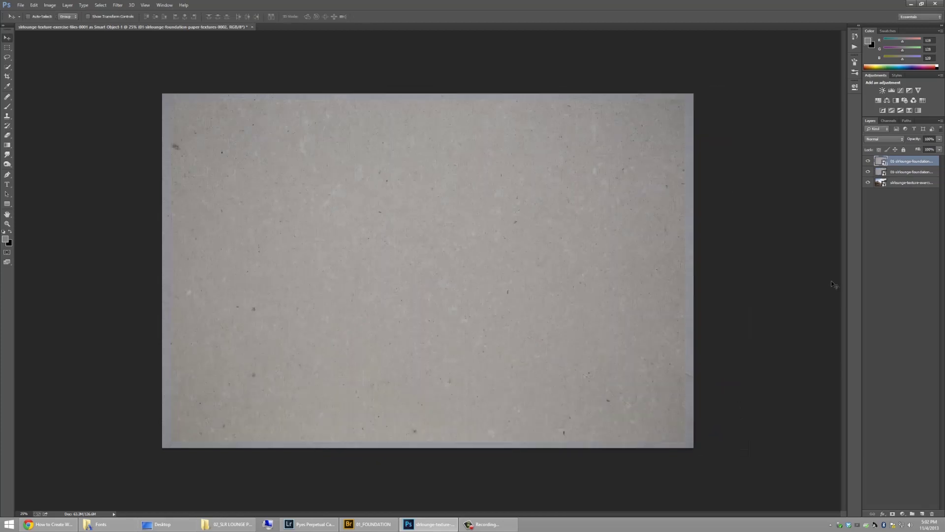
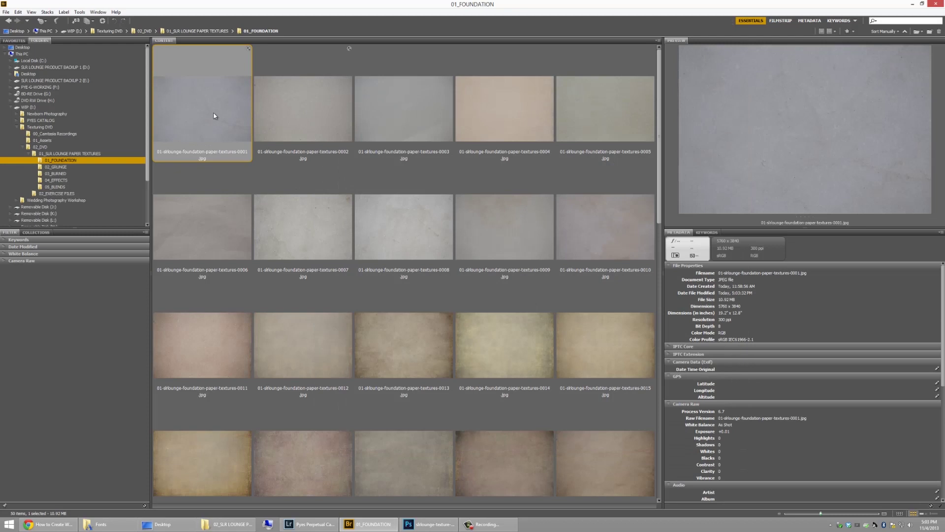
Apply the previous conversion's develop settings to all textures in the 01_FOUNDATION folder.
key("ctrl+a")
right_click(301, 101)
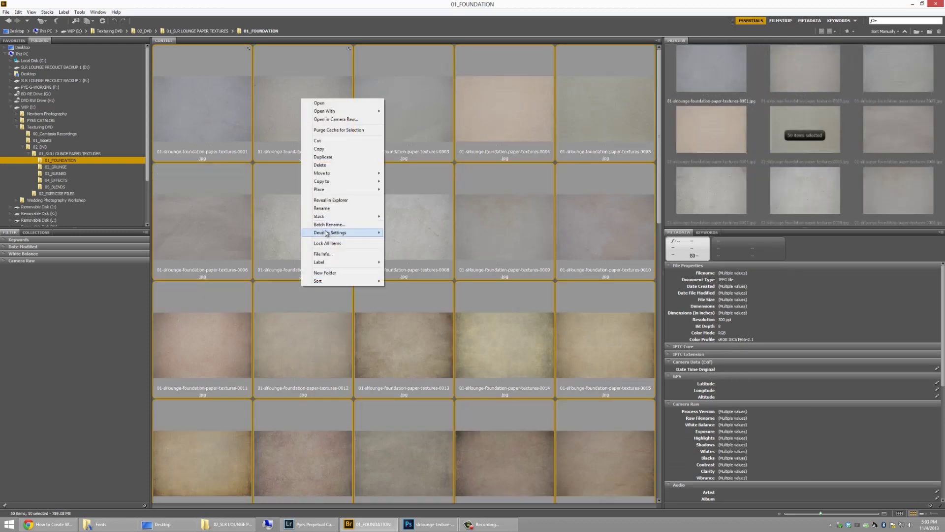
mouse_move(334, 232)
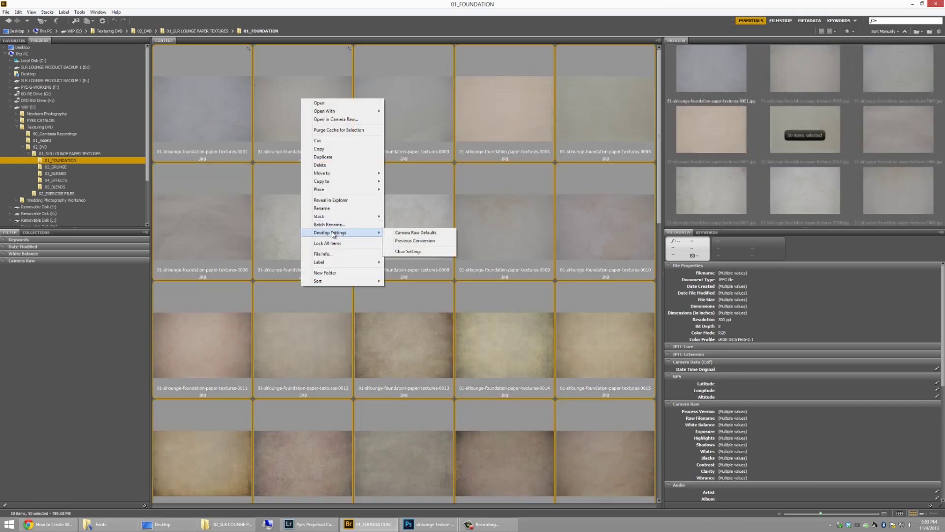
left_click(413, 241)
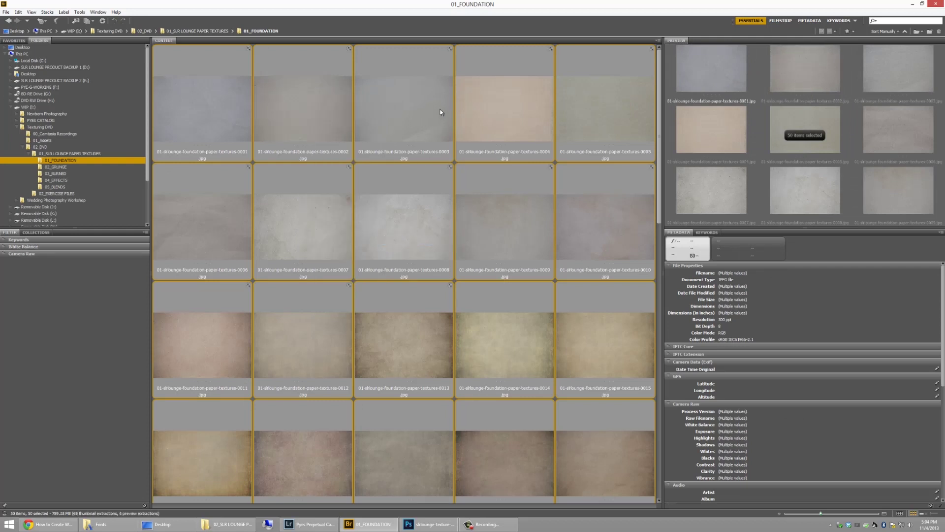
Deselect all the foundation textures, associating the Deselect All command with Ctrl+D.
key("ctrl+d")
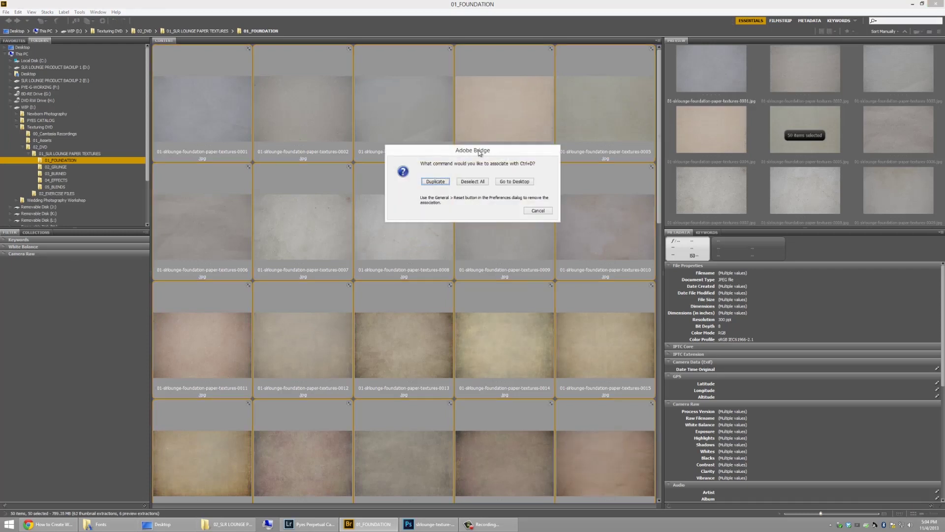
left_click(538, 210)
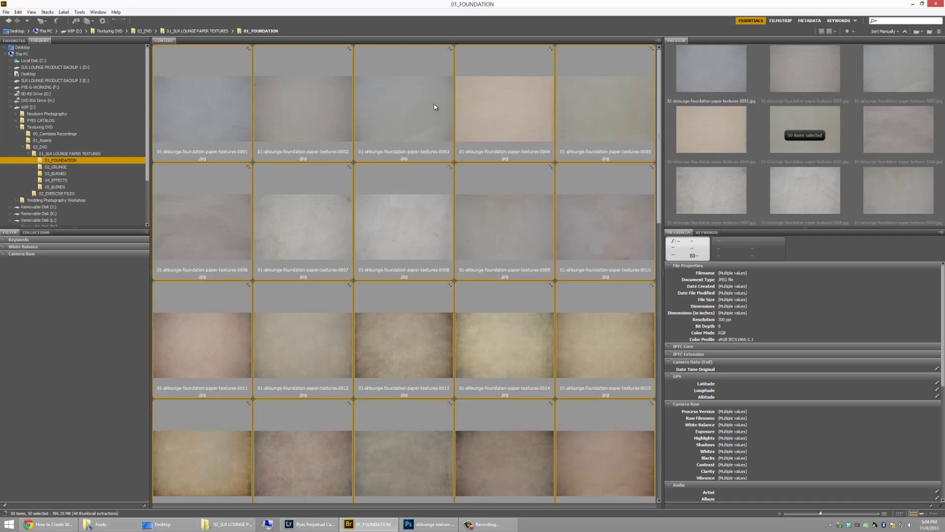
key("ctrl+shift+a")
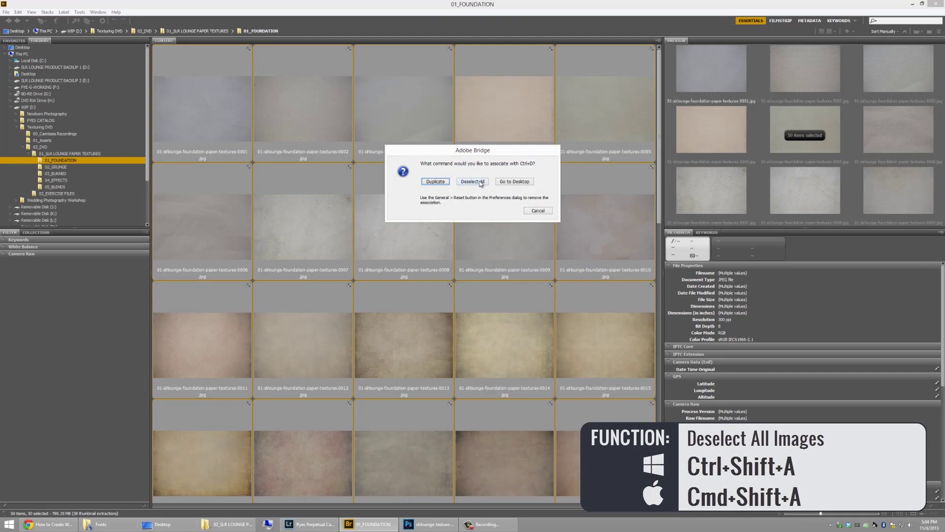
left_click(481, 184)
Place foundation paper texture 0003 into the Photoshop road document as a Smart Object, accepting its Camera Raw settings.
left_click(444, 88)
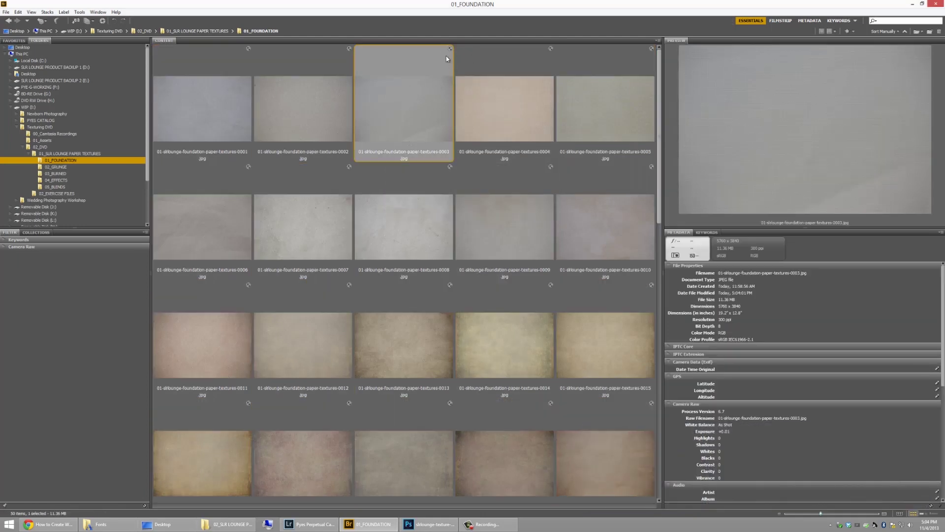
left_click_drag(406, 119, 424, 213)
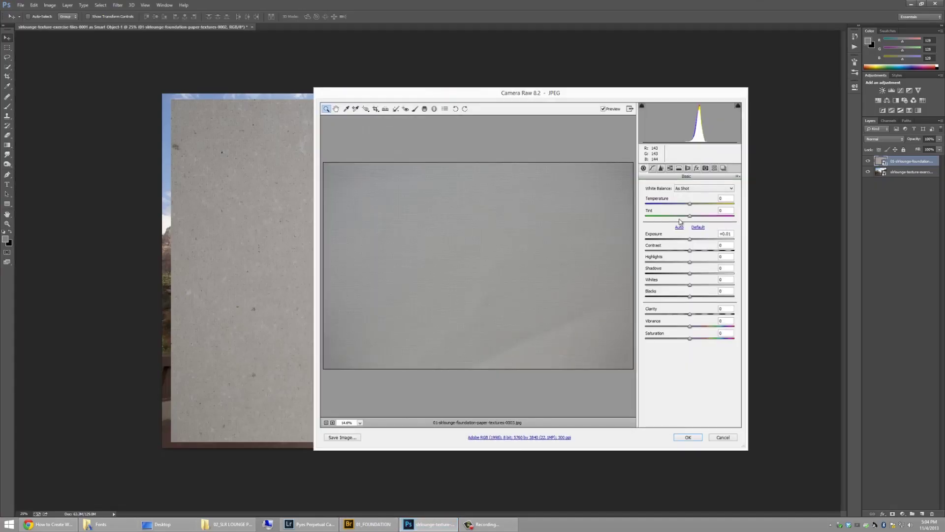
left_click(692, 438)
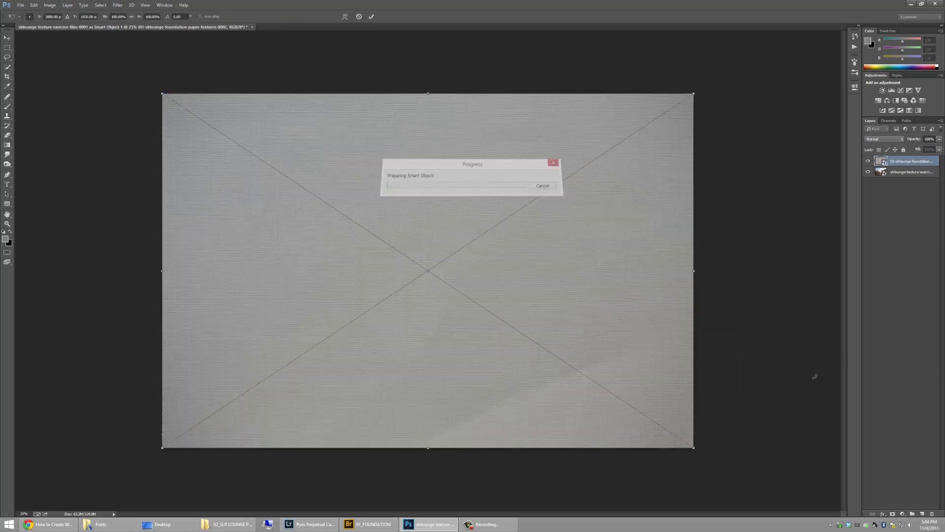
key("Return")
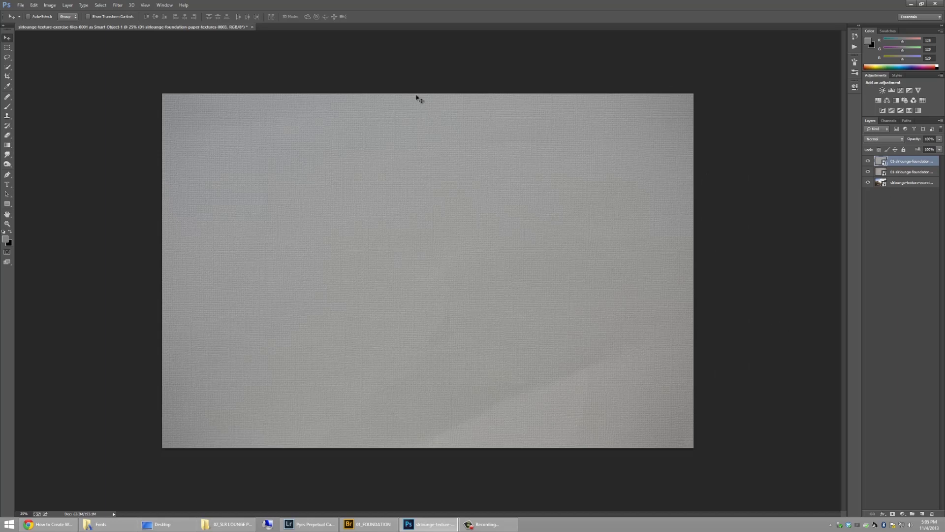
In Bridge, select textures 0003, 0004, 0008 and 0009, examine the programs they can be opened with, and return to texture 0003 alone.
key("alt+Tab")
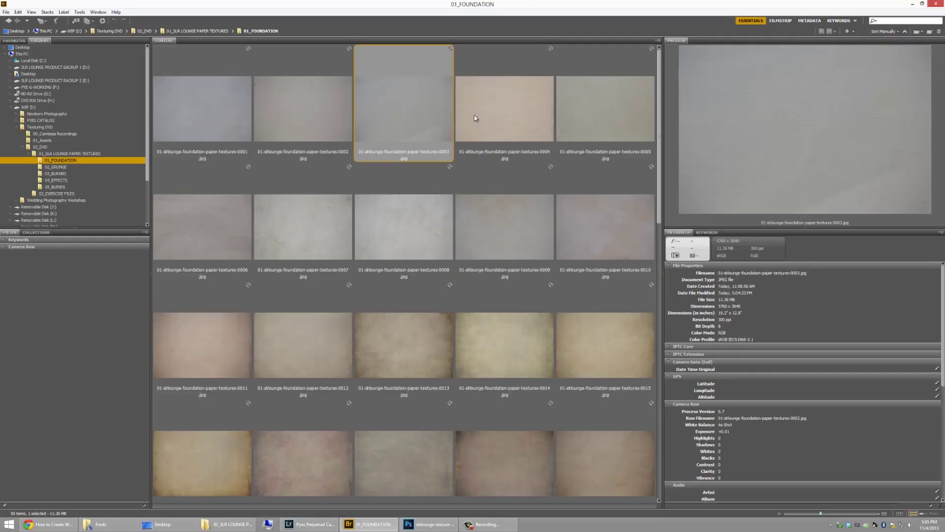
left_click(506, 106, "ctrl")
left_click(404, 226, "ctrl")
left_click(505, 226, "ctrl")
right_click(417, 94)
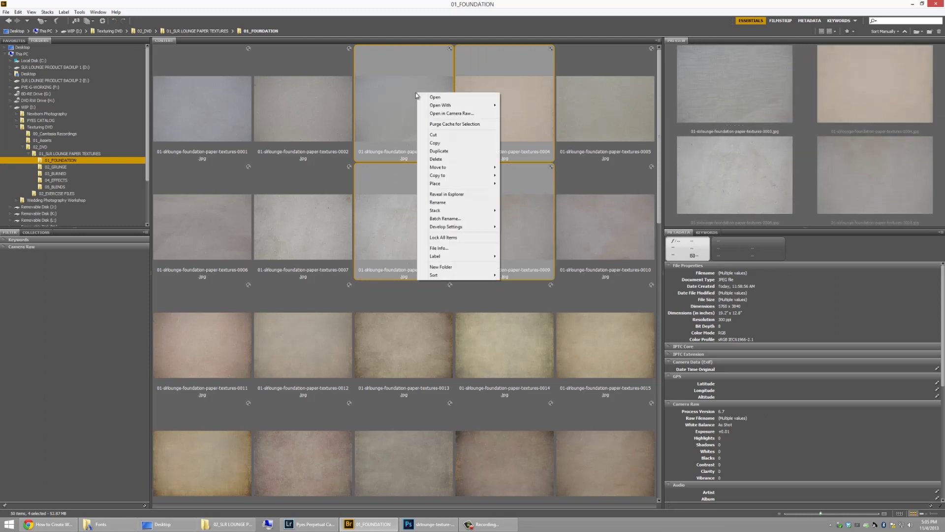
mouse_move(431, 104)
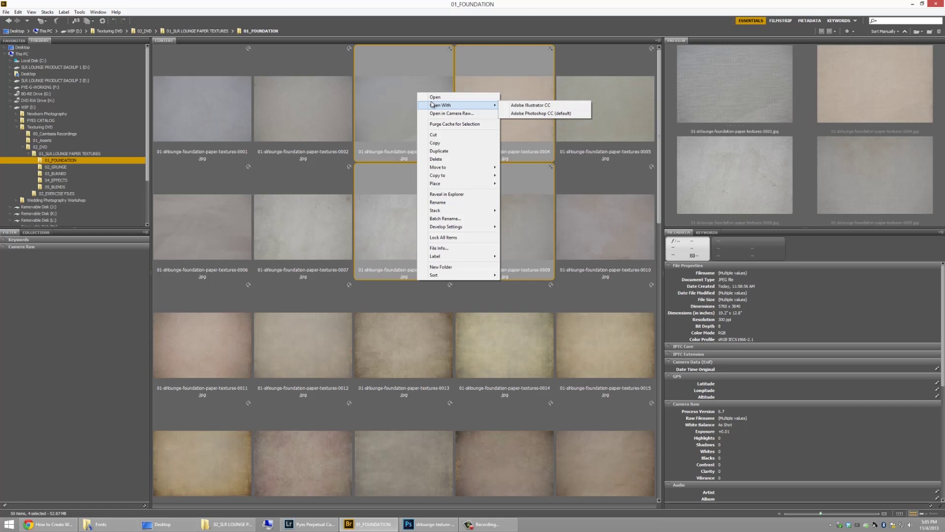
left_click(312, 104)
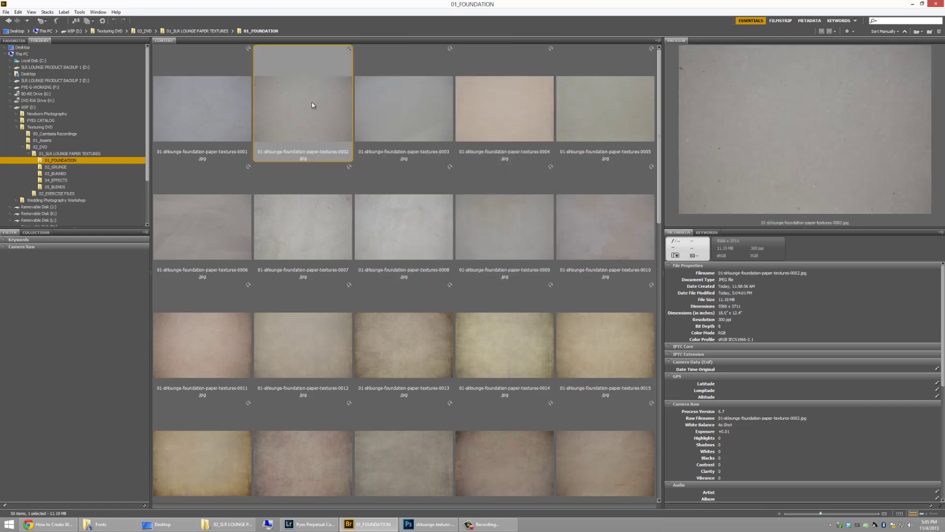
left_click(385, 113)
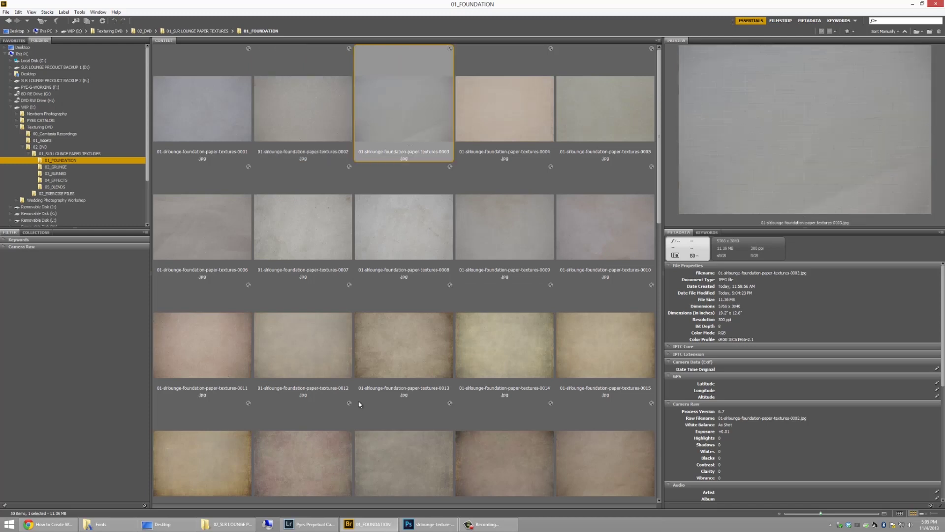
Switch to Lightroom to view the texture library, return to Photoshop and examine the Scripts commands such as Load Files into Stack.
left_click(317, 524)
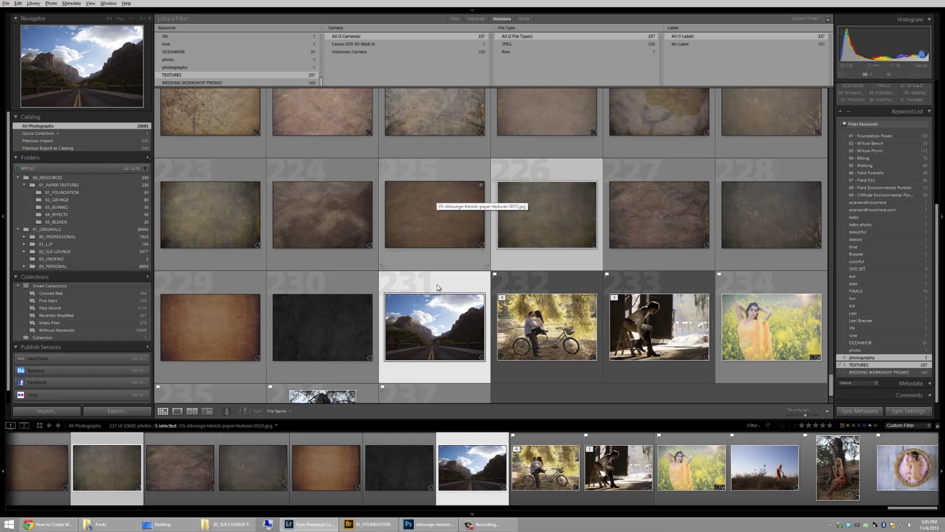
left_click(432, 528)
left_click(20, 5)
mouse_move(55, 175)
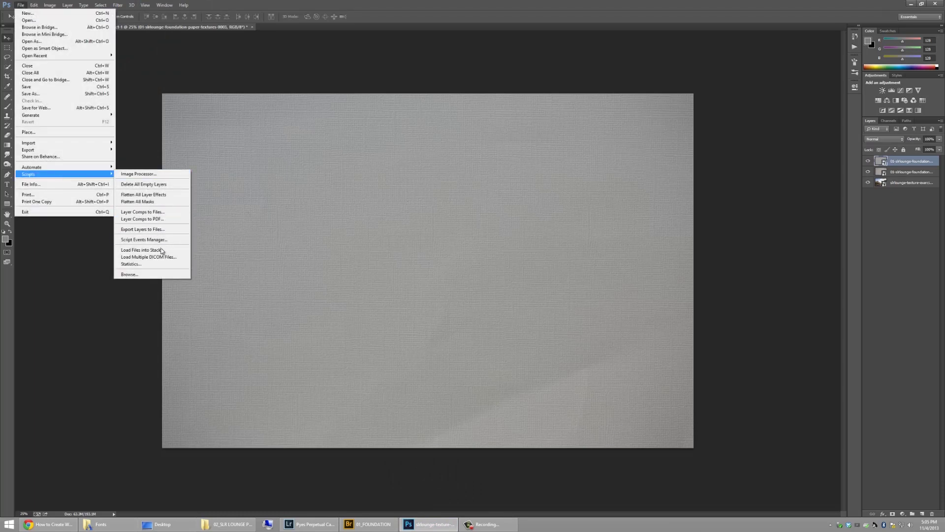
left_click(137, 77)
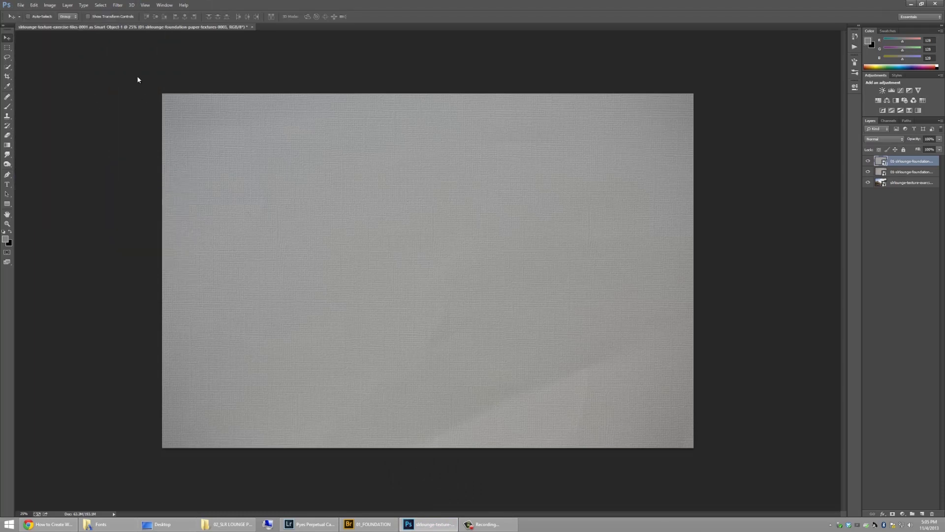